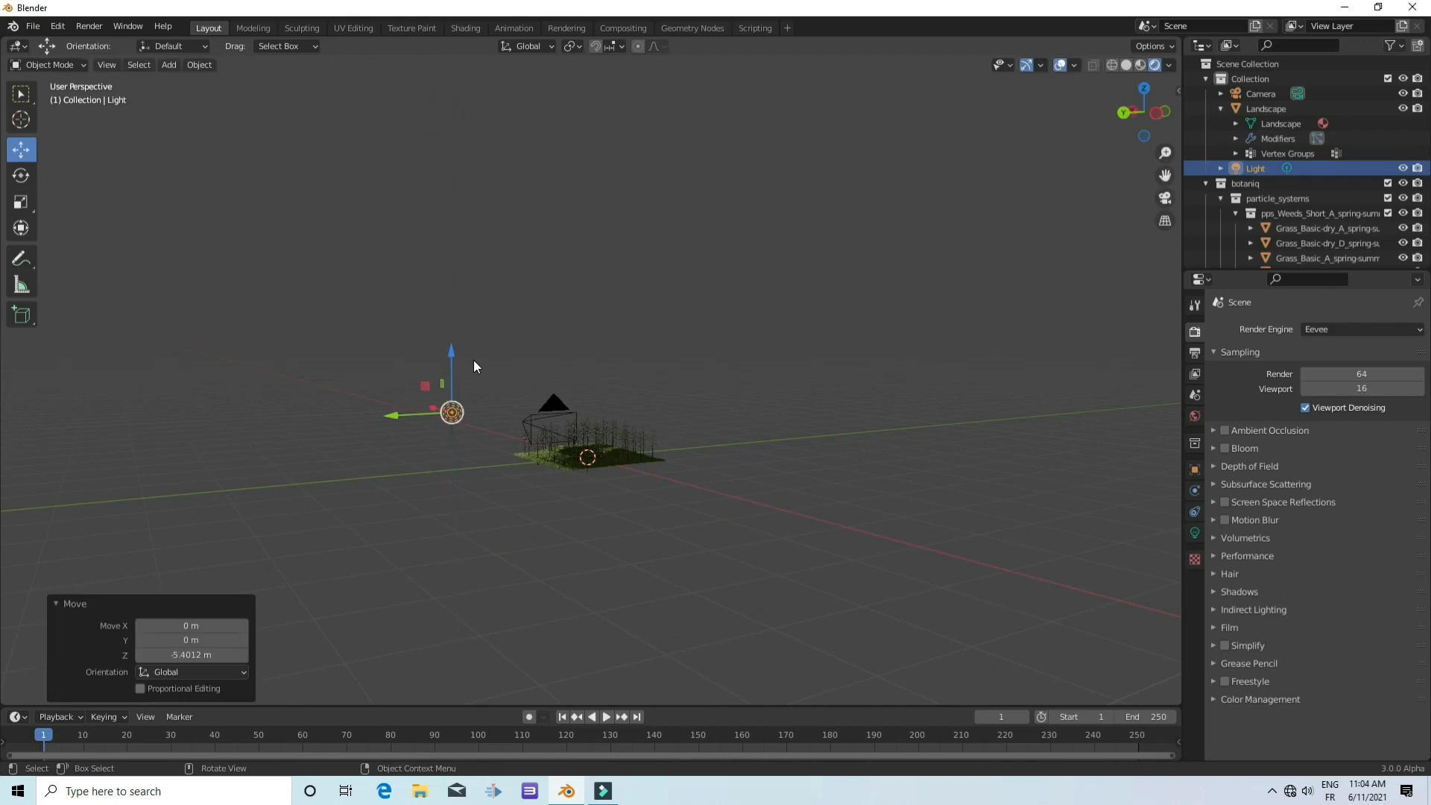
From the top view, nudge the light along Y and move it about -3.97 m along X to sit over the landscape
key(KP_7)
drag(802, 267, 801, 309)
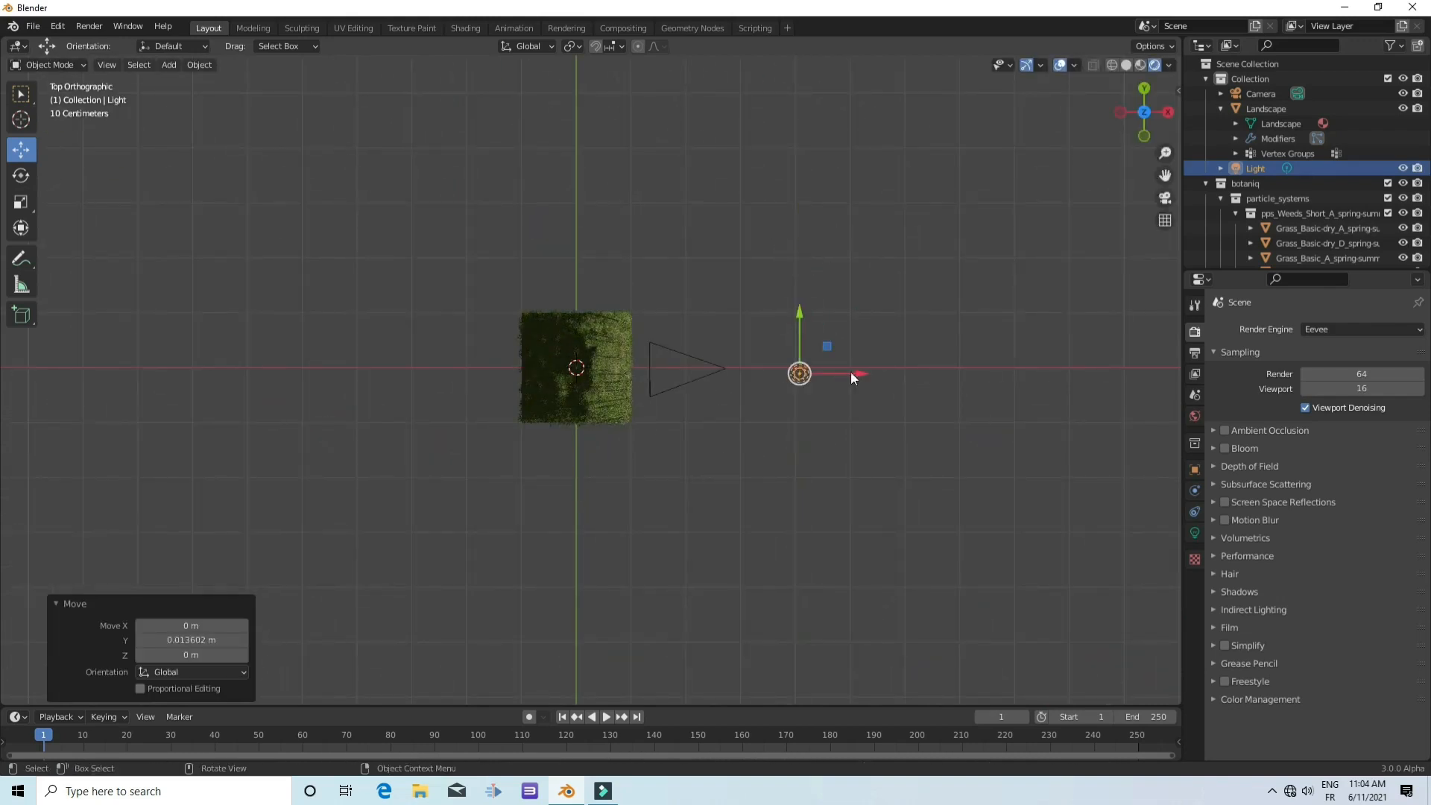
drag(841, 373, 681, 361)
middle_drag(681, 361, 517, 493)
scroll(517, 493, up, 5)
middle_drag(725, 361, 738, 303)
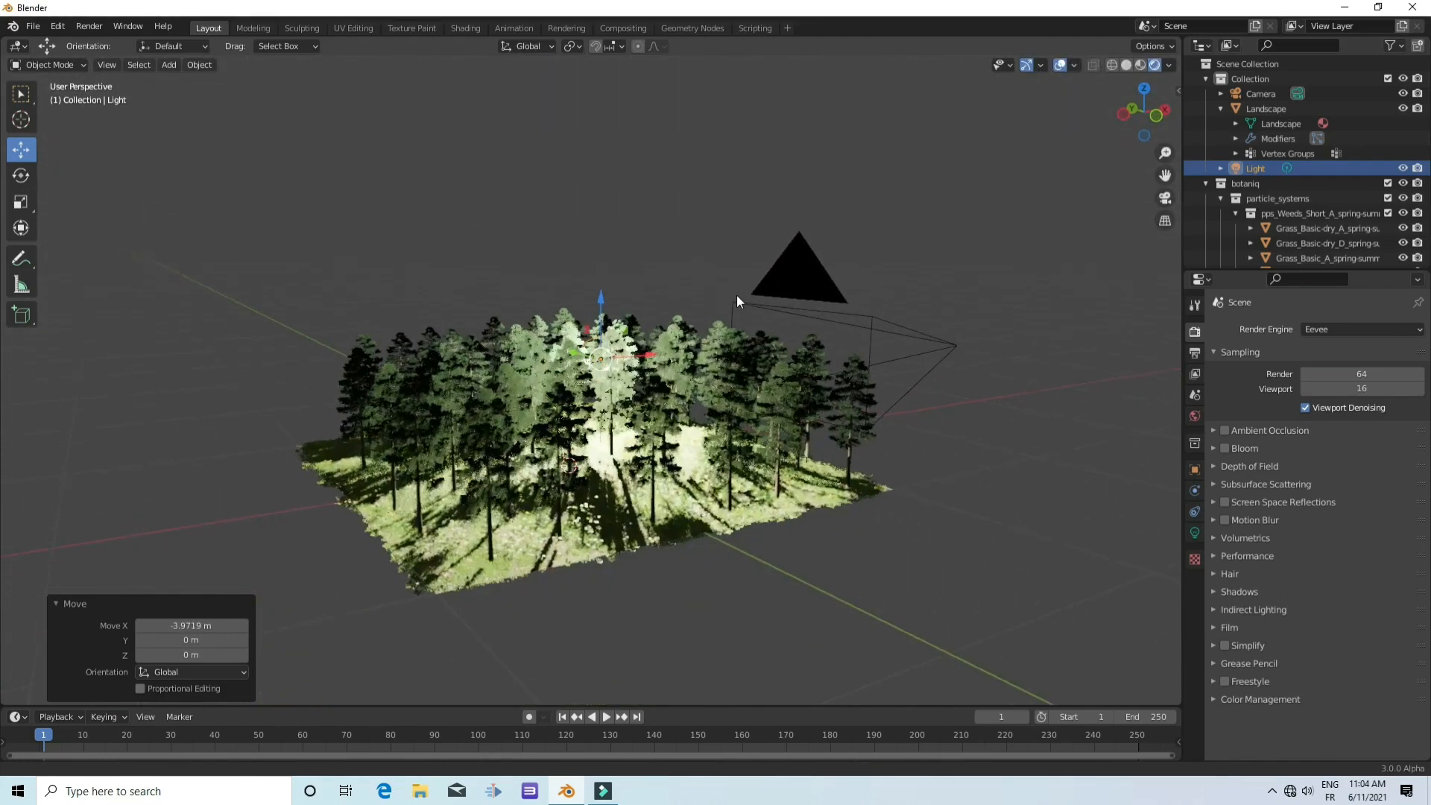
Raise the light about 2.08 m along Z, above the trees, and inspect the forest lighting up close
scroll(668, 298, up, 2)
drag(607, 289, 636, 153)
scroll(641, 570, up, 10)
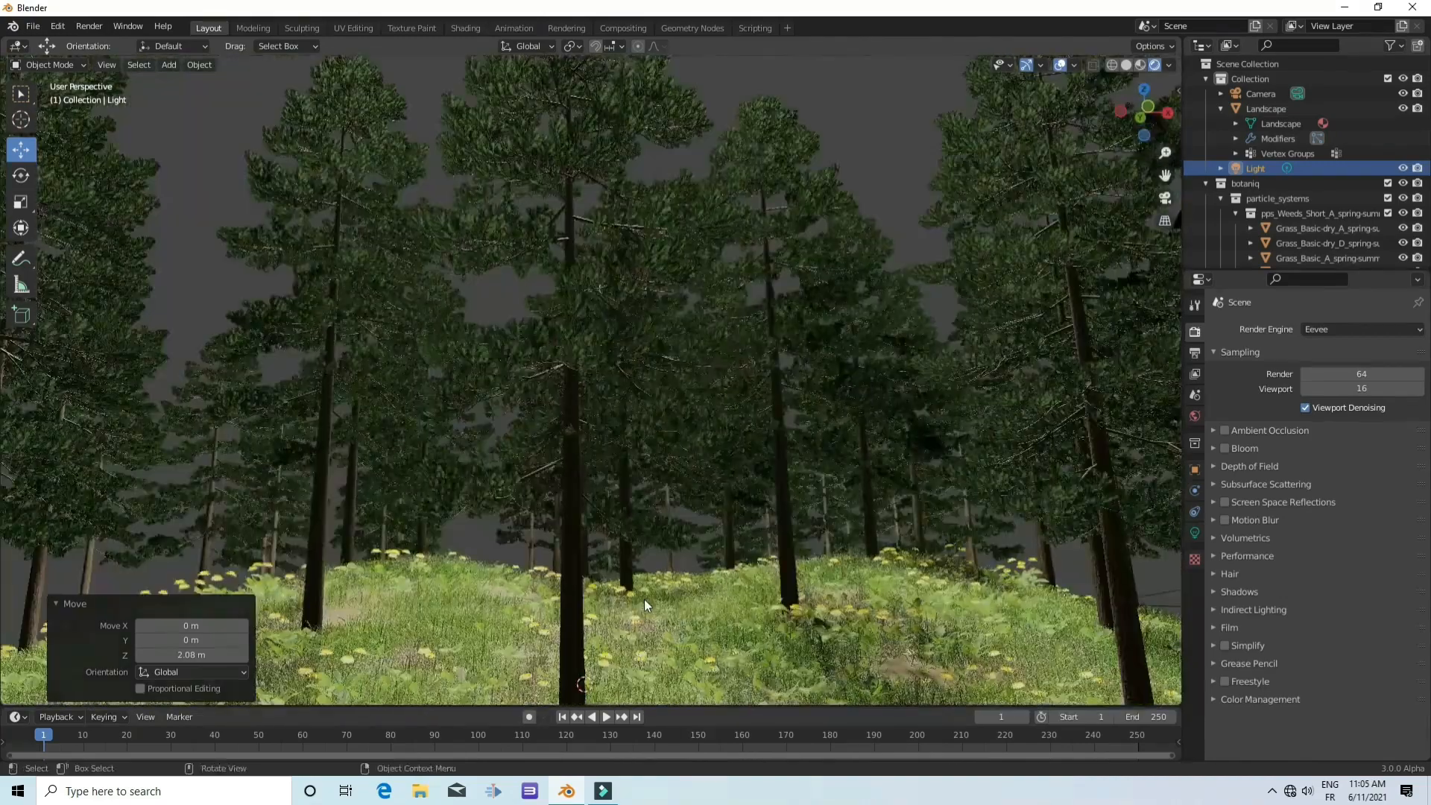
Fine-tune the light's height above the forest by moving it up about 0.17 m along Z
scroll(644, 599, down, 10)
middle_drag(654, 588, 655, 598)
scroll(654, 592, down, 10)
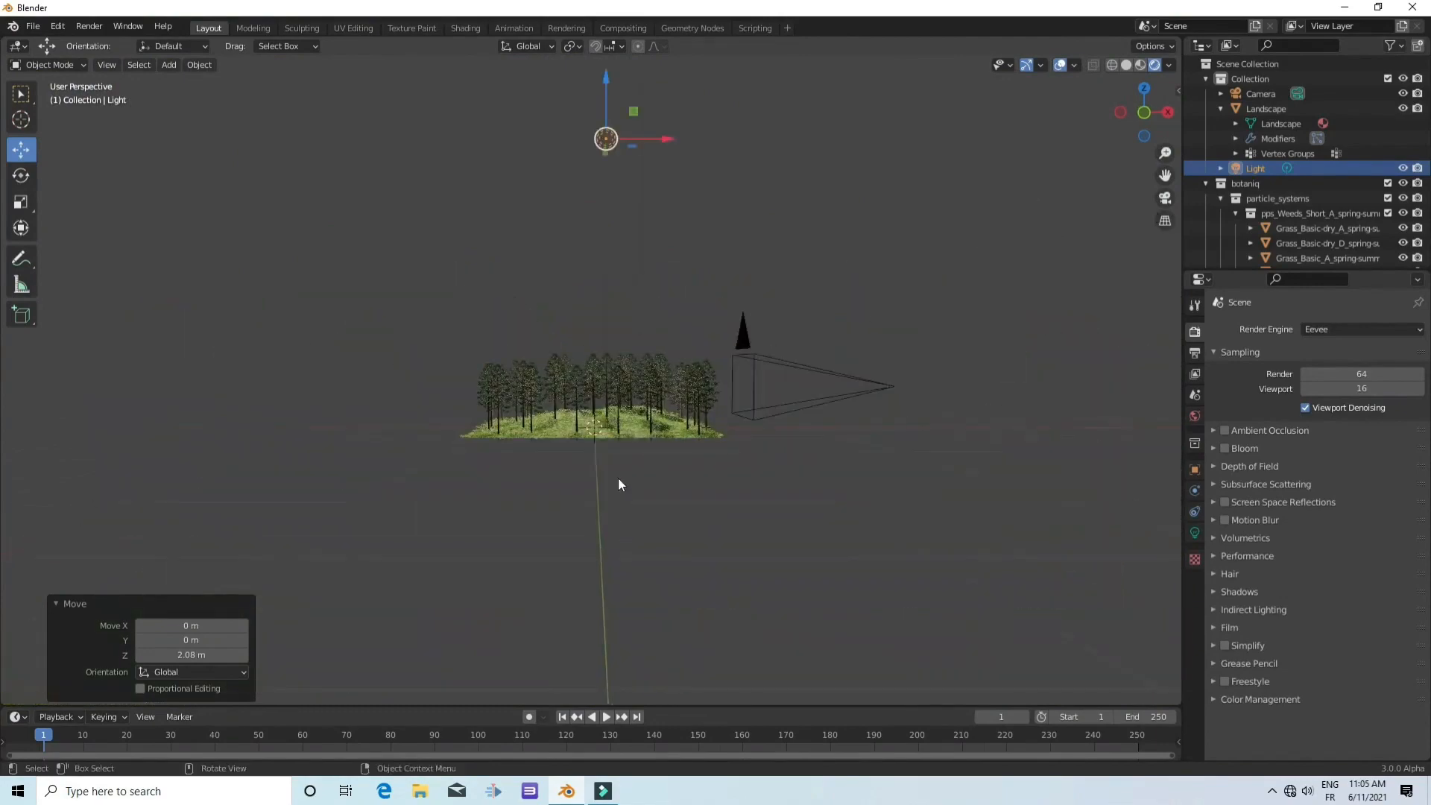
shift+middle_drag(618, 503, 620, 574)
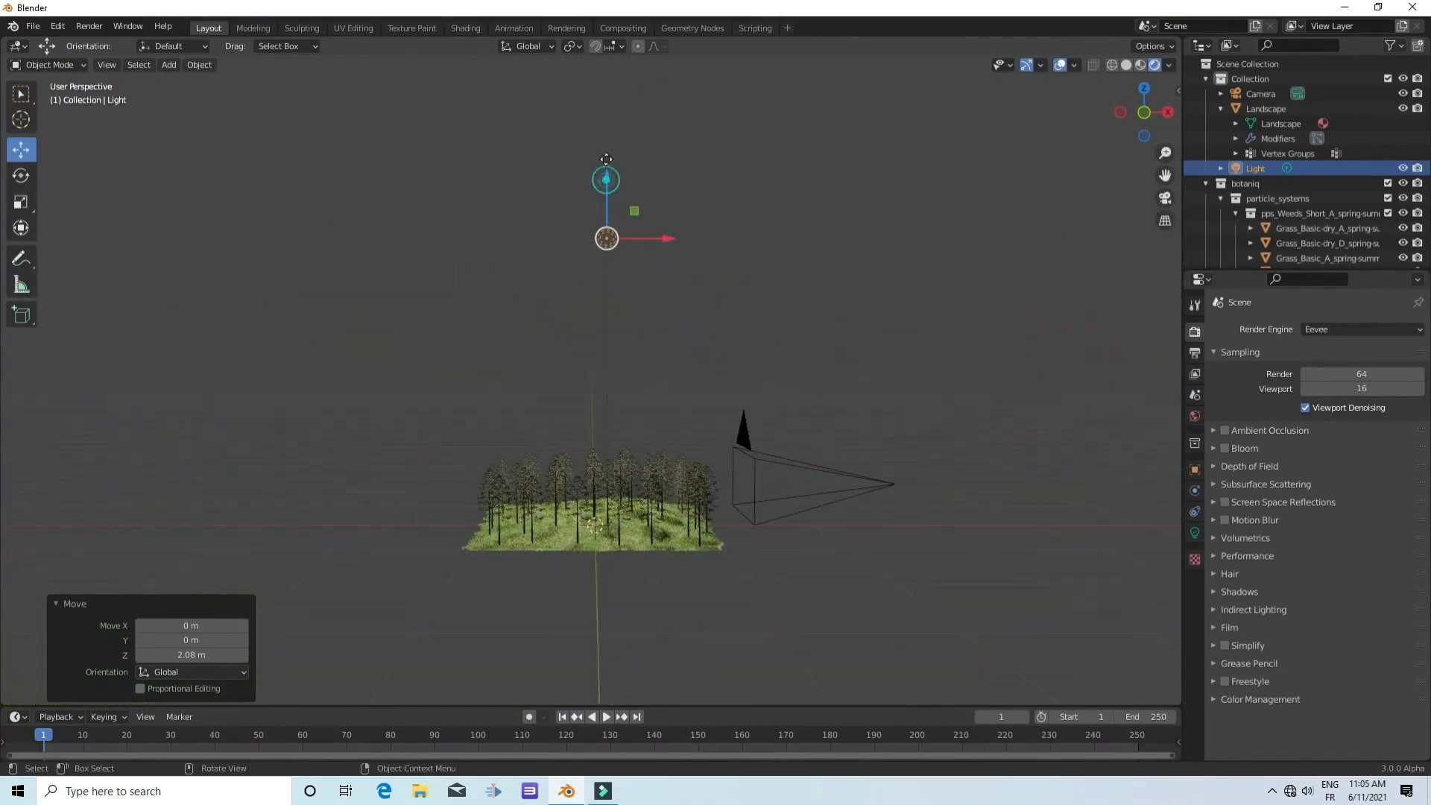
drag(608, 176, 618, 604)
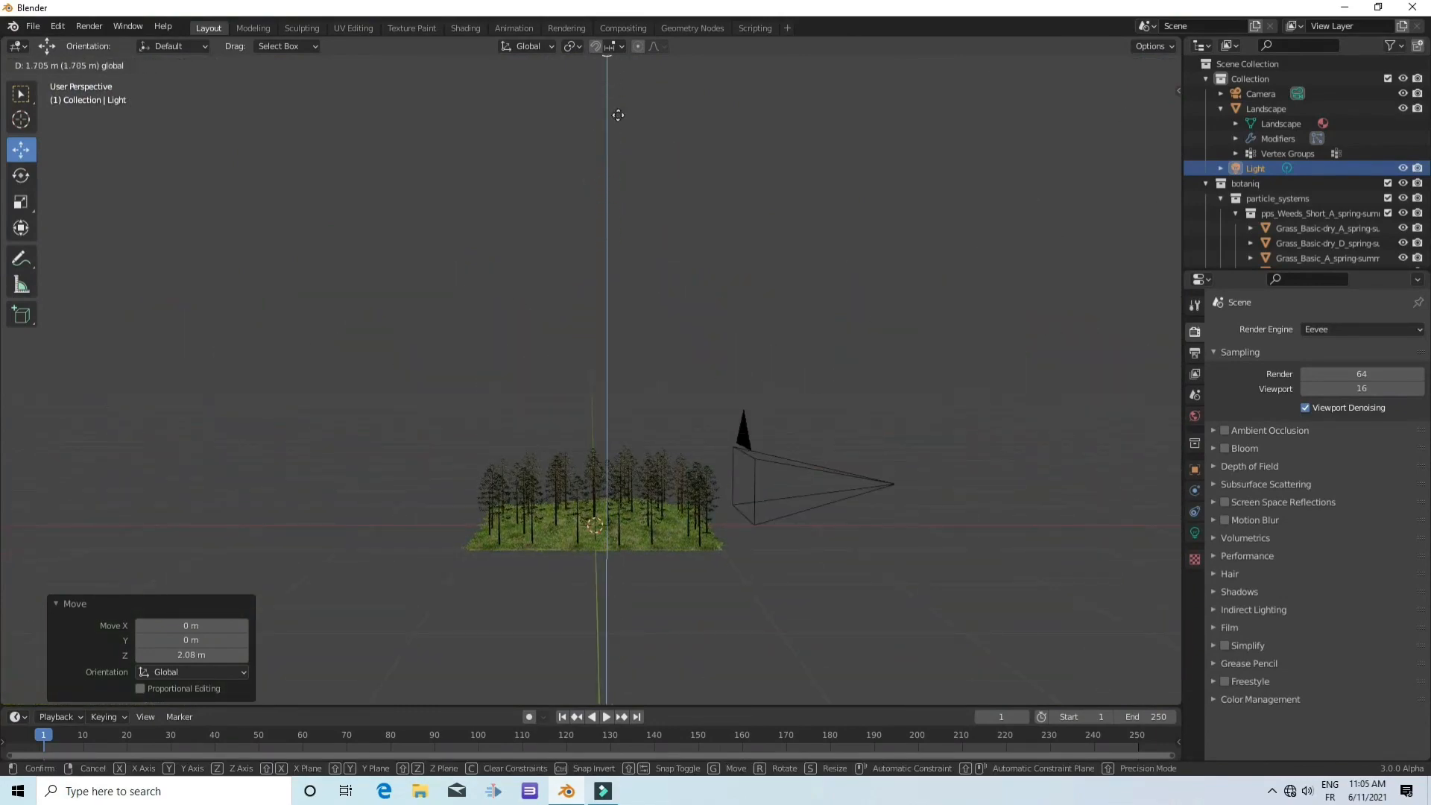
drag(617, 115, 617, 165)
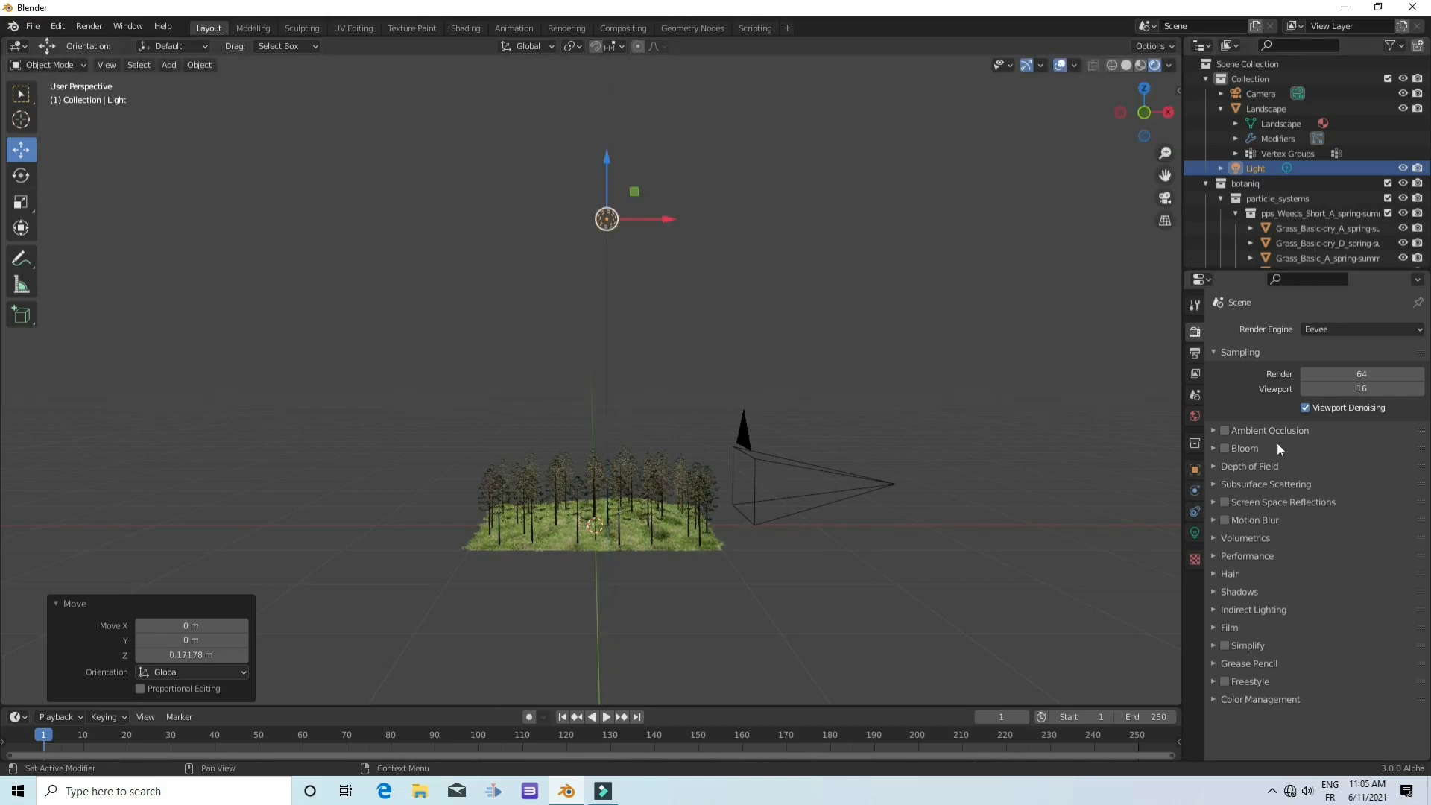
Give the light a warm pale-yellow color with hue 0.113, saturation 0.481 and value 0.650
click(1196, 535)
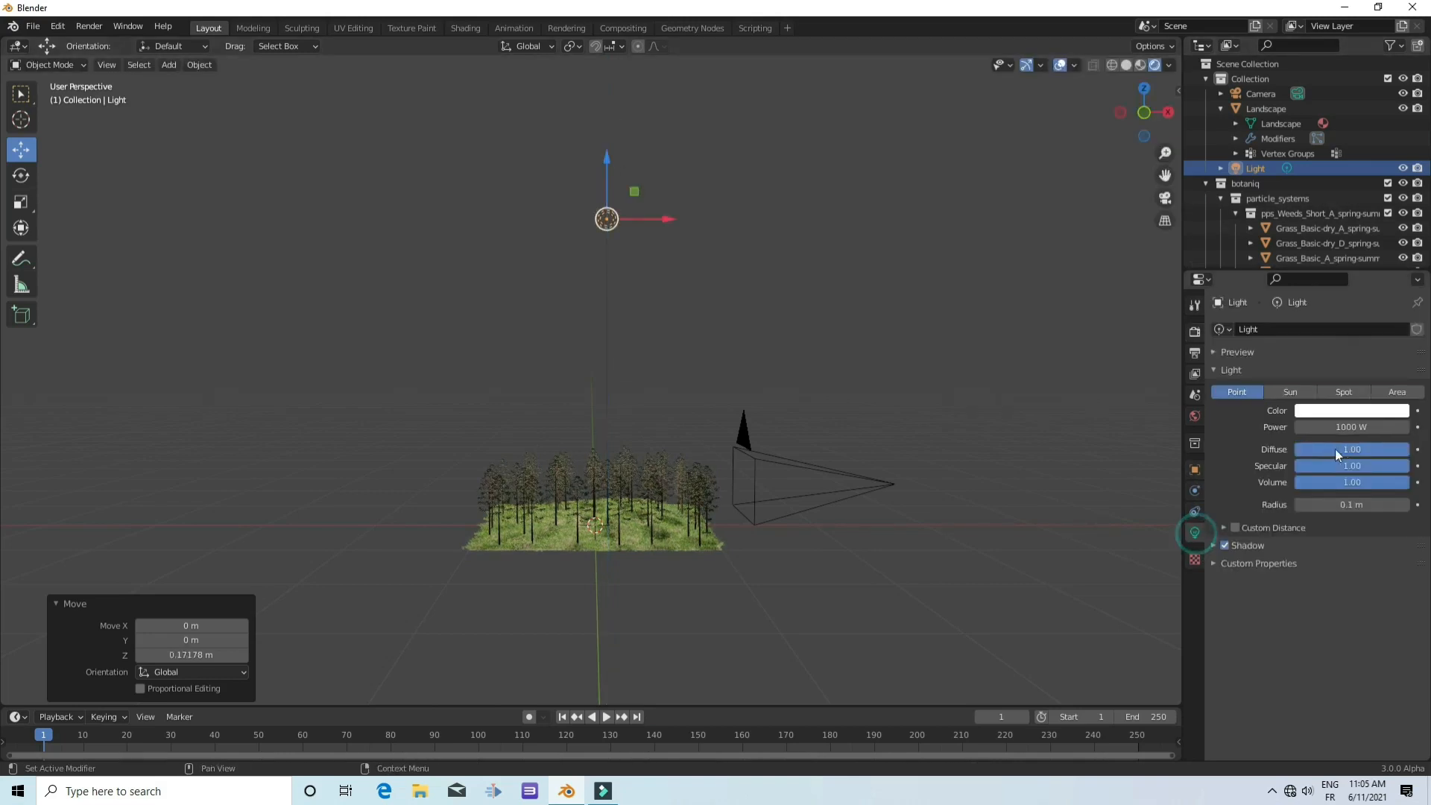
click(1345, 412)
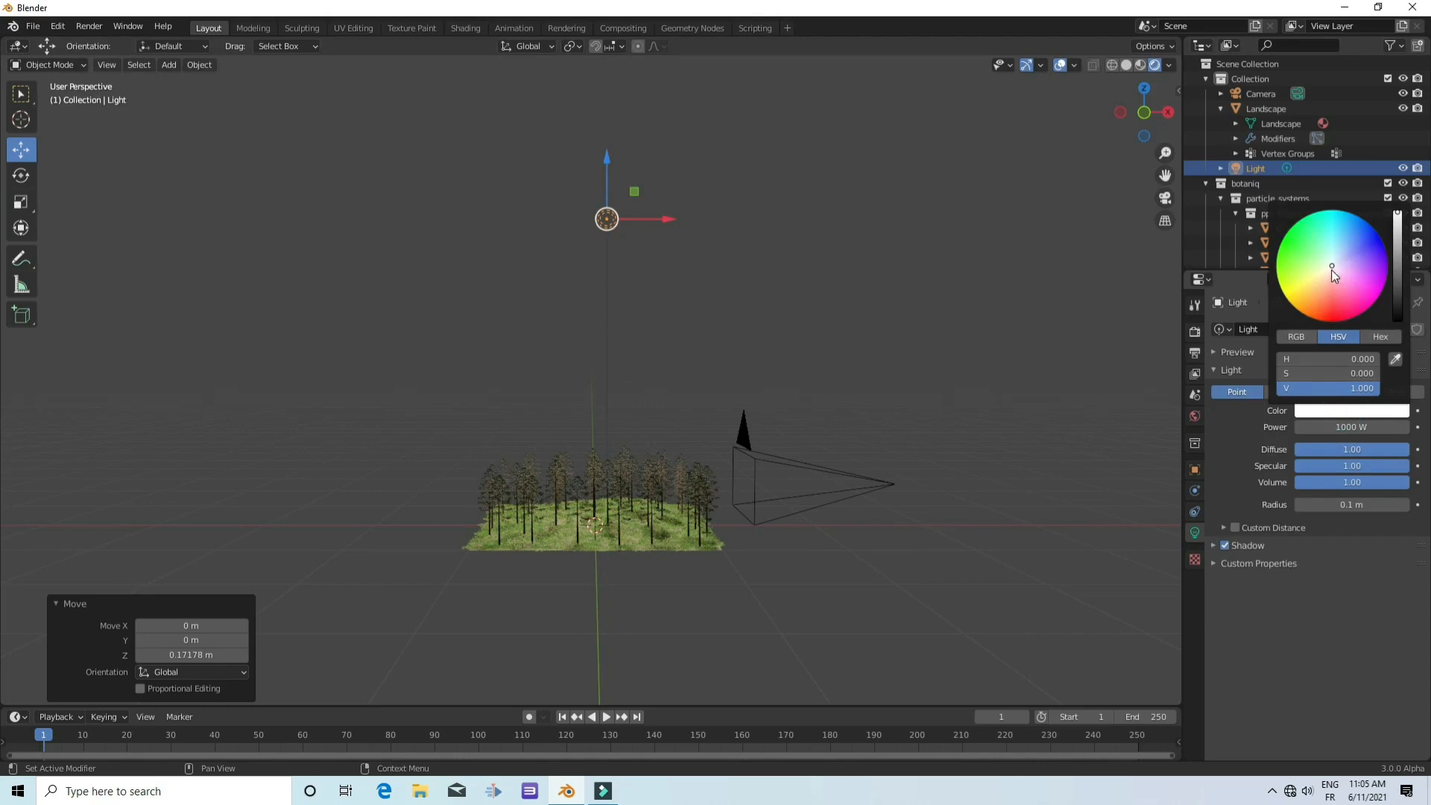
drag(1333, 271, 1322, 275)
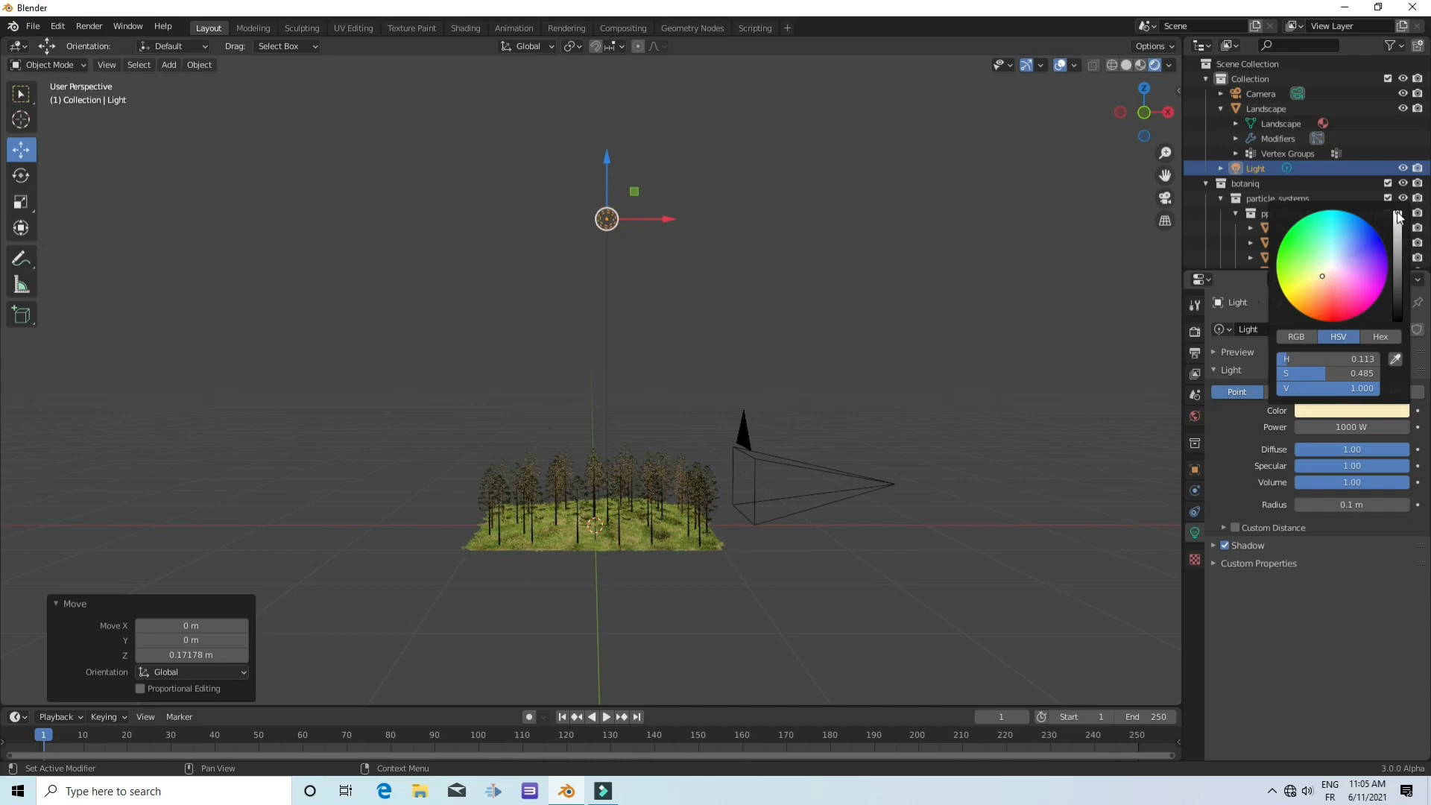
drag(1397, 216, 1398, 225)
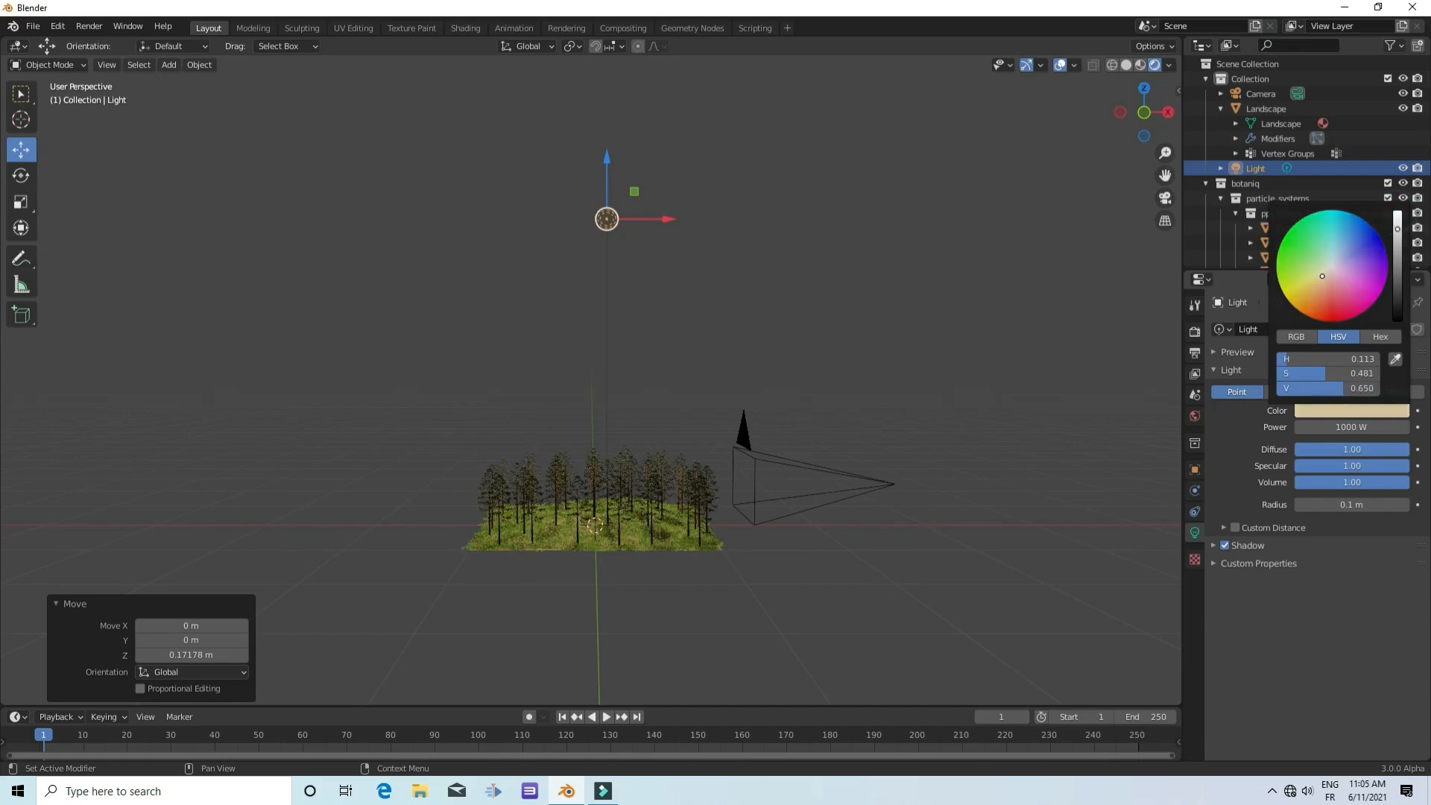
scroll(618, 662, up, 6)
shift+middle_drag(687, 655, 695, 321)
scroll(698, 494, up, 4)
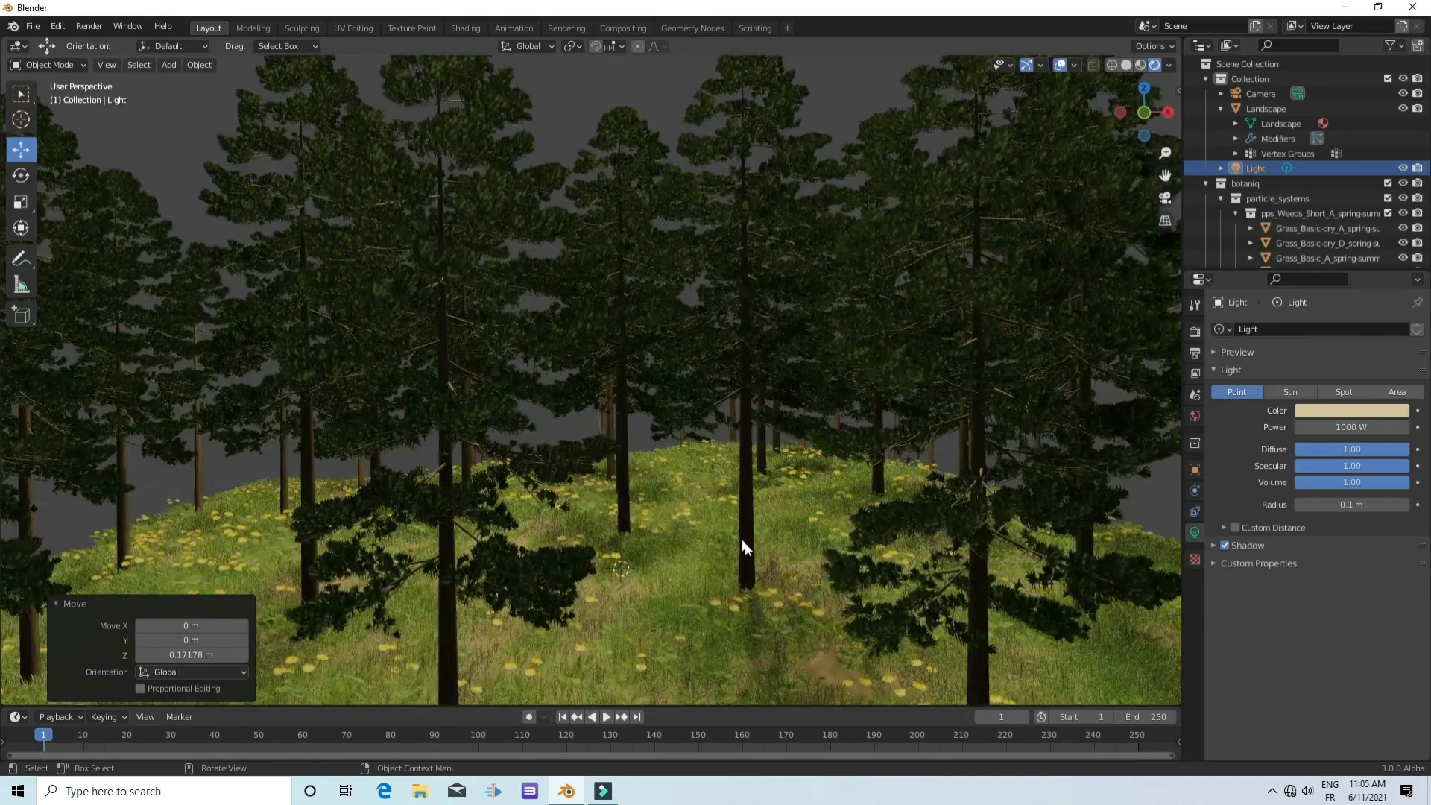
Change the light type to Spot and aim its beam straight down at the landscape
scroll(855, 555, down, 4)
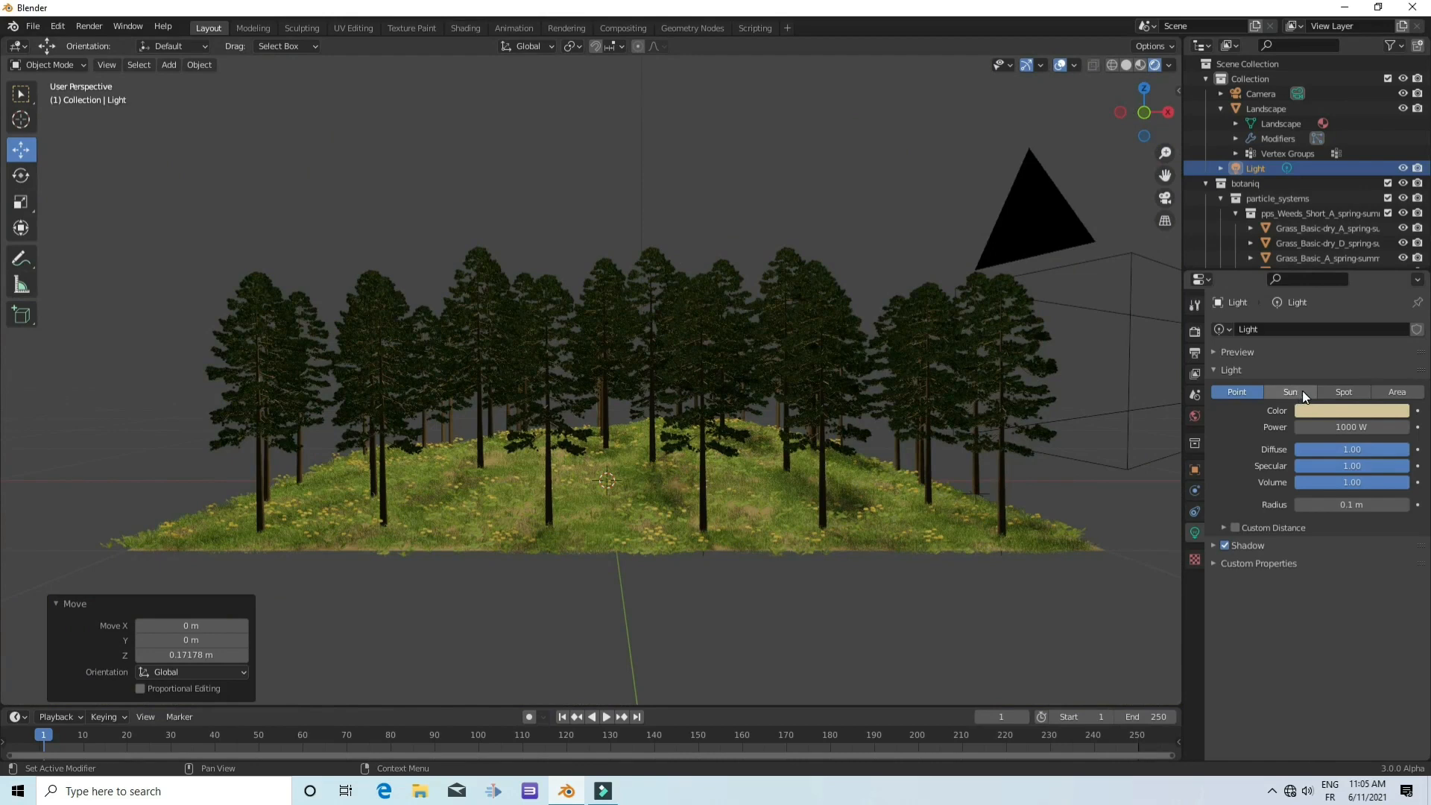
click(1338, 392)
scroll(888, 497, down, 5)
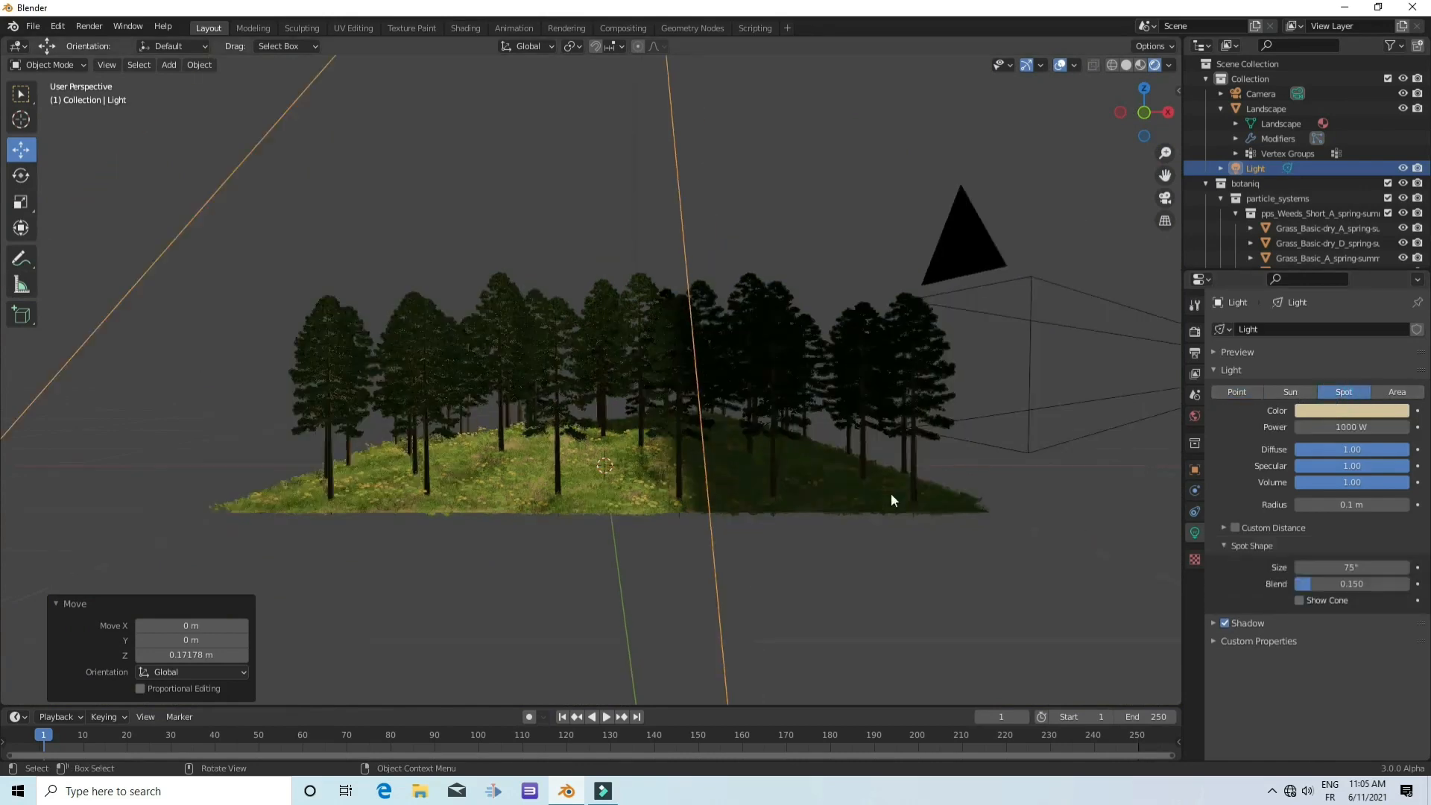
middle_drag(883, 507, 708, 383)
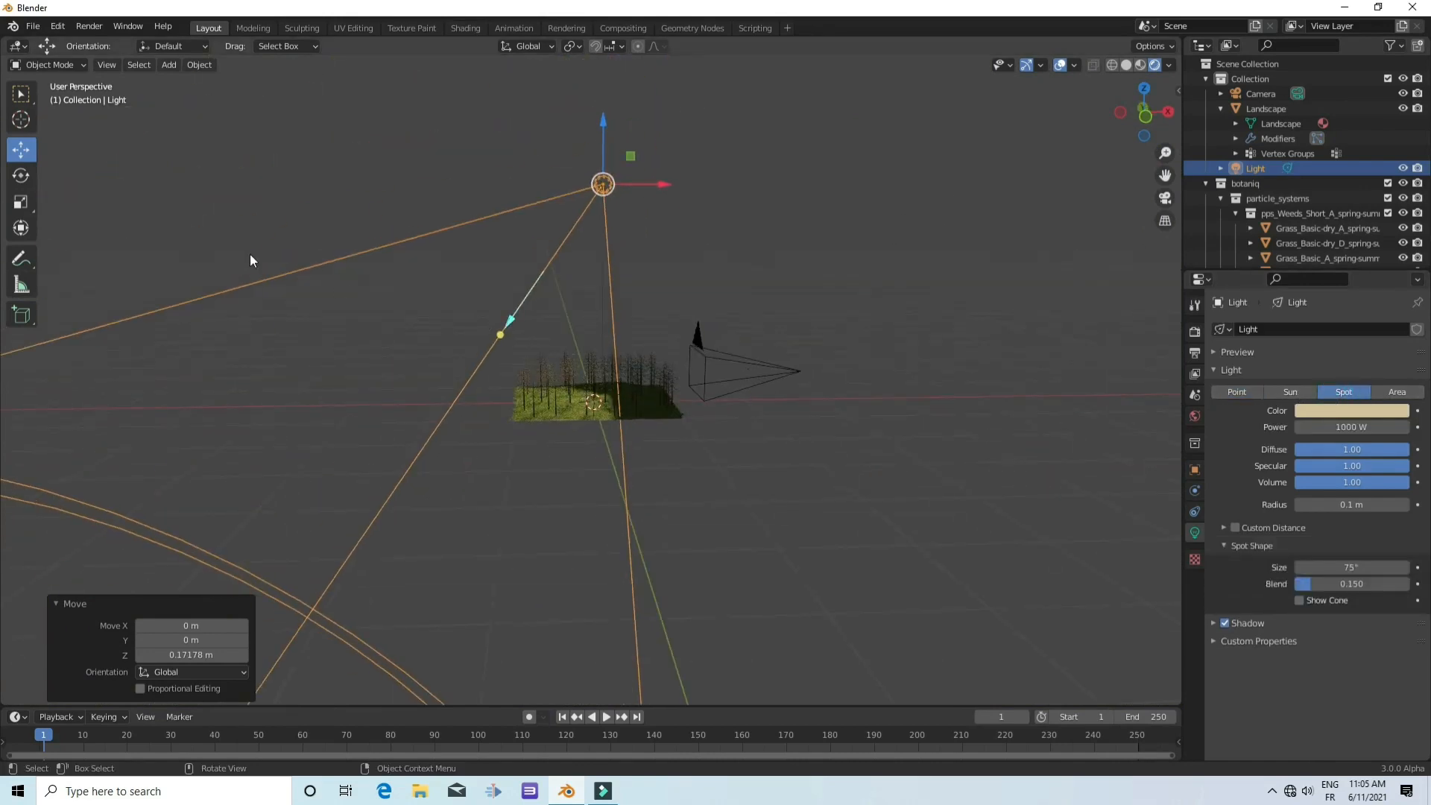
click(22, 177)
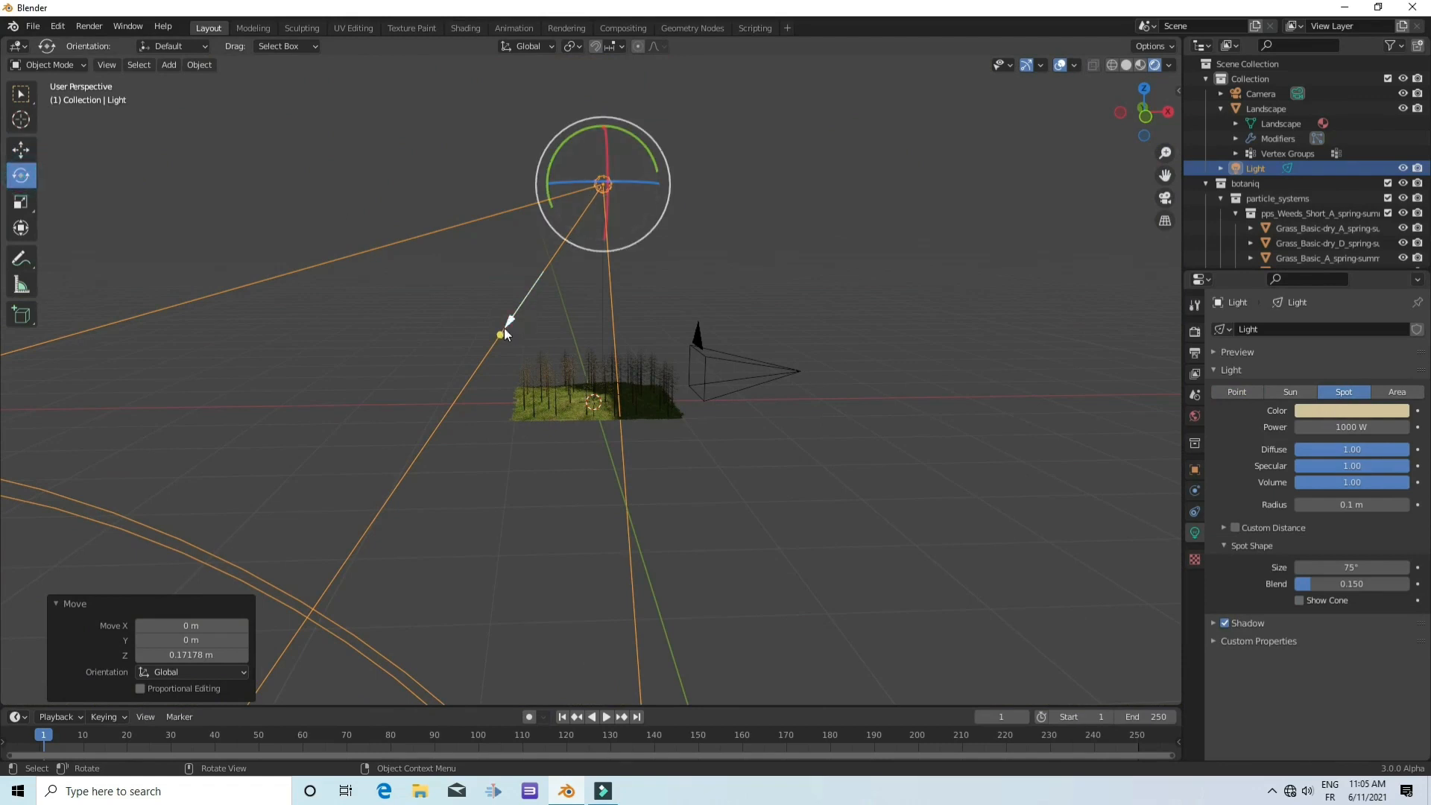
drag(500, 334, 608, 404)
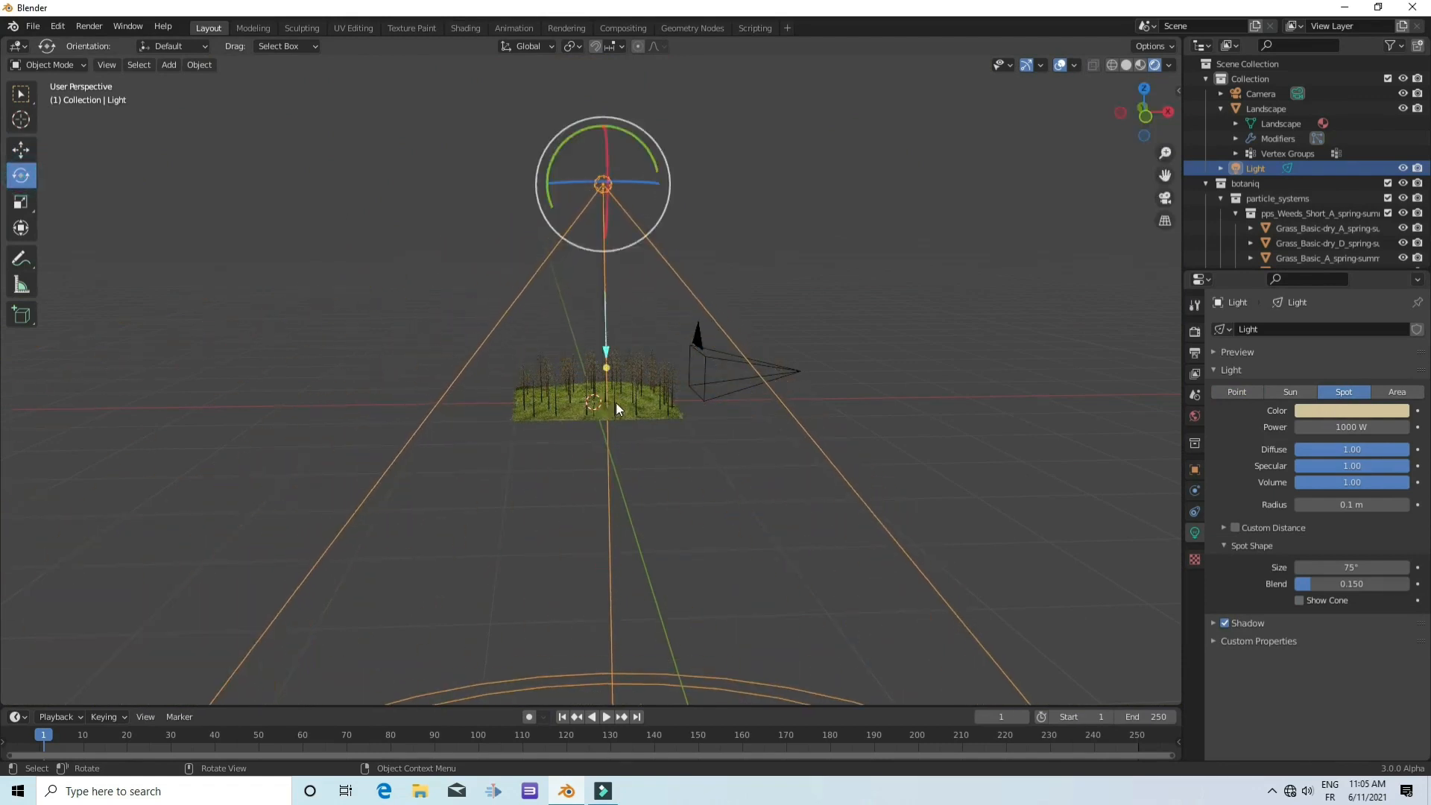
Adjust the spot light's aim slightly so the cone covers the whole forest patch
scroll(620, 440, down, 4)
scroll(655, 467, up, 10)
middle_drag(623, 459, 764, 543)
scroll(761, 552, up, 3)
scroll(761, 551, down, 3)
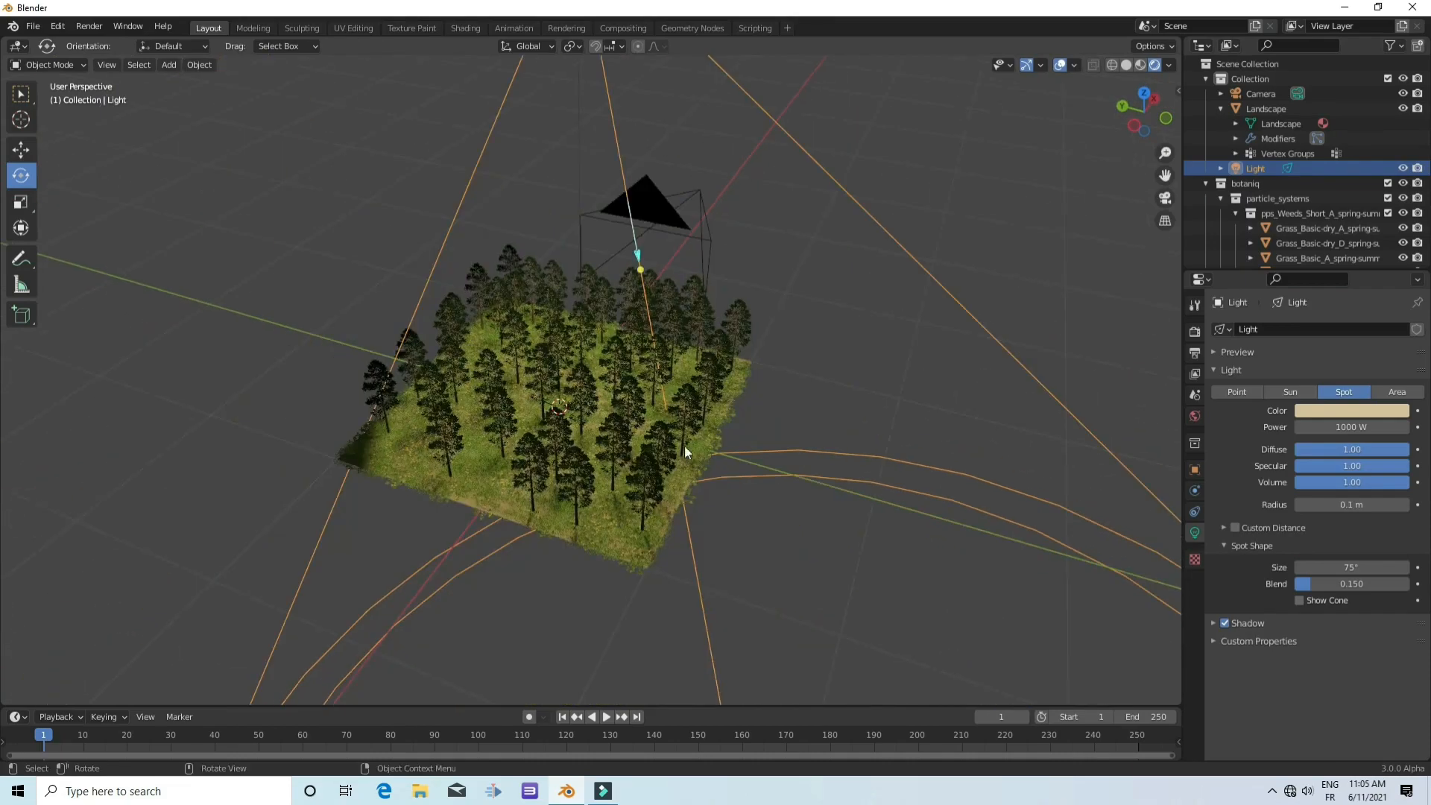
mouse_move(638, 273)
mouse_down()
mouse_move(650, 249)
mouse_move(647, 261)
mouse_up()
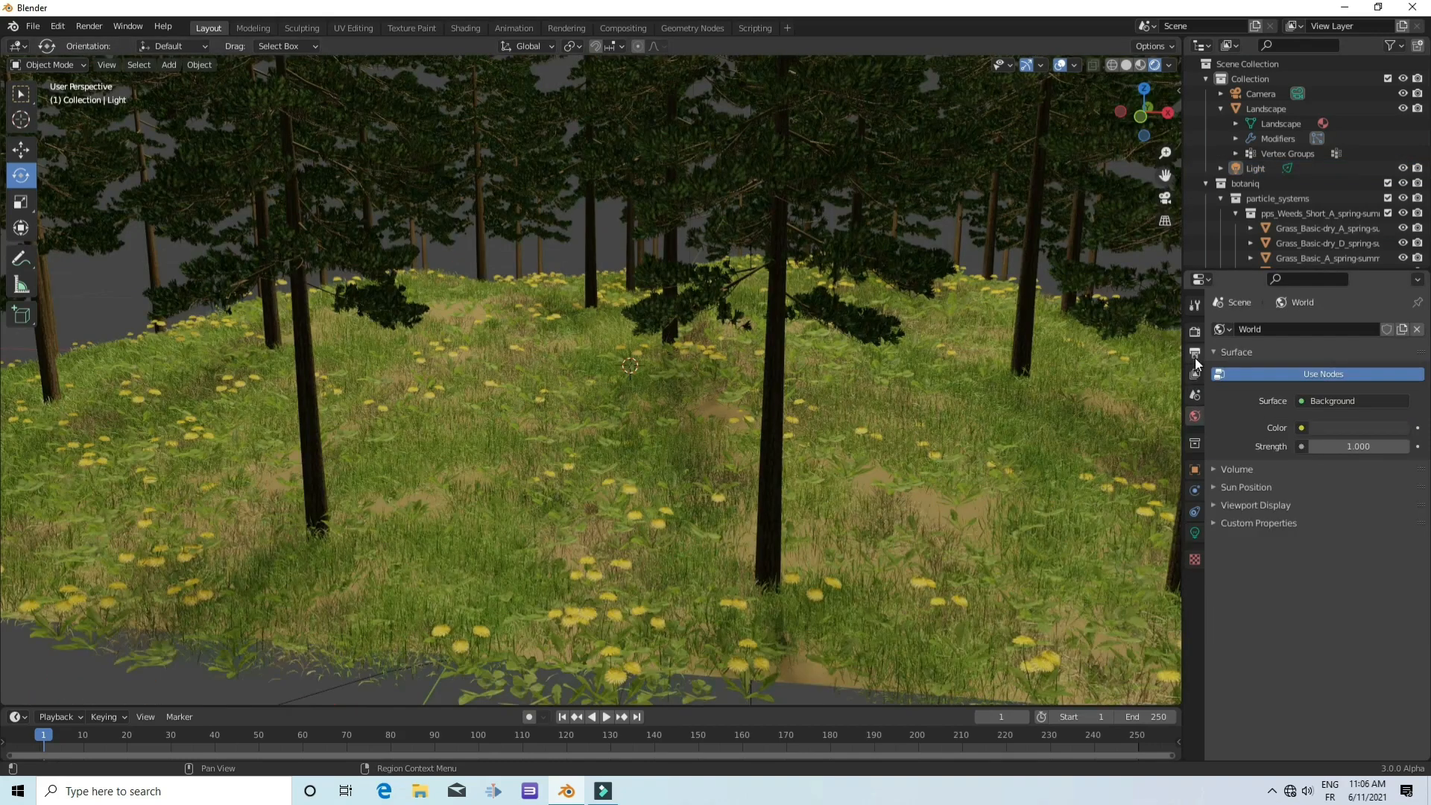
Set both the Cube Size and Cascade Size of the Eevee render shadows to 4096 px
click(1195, 332)
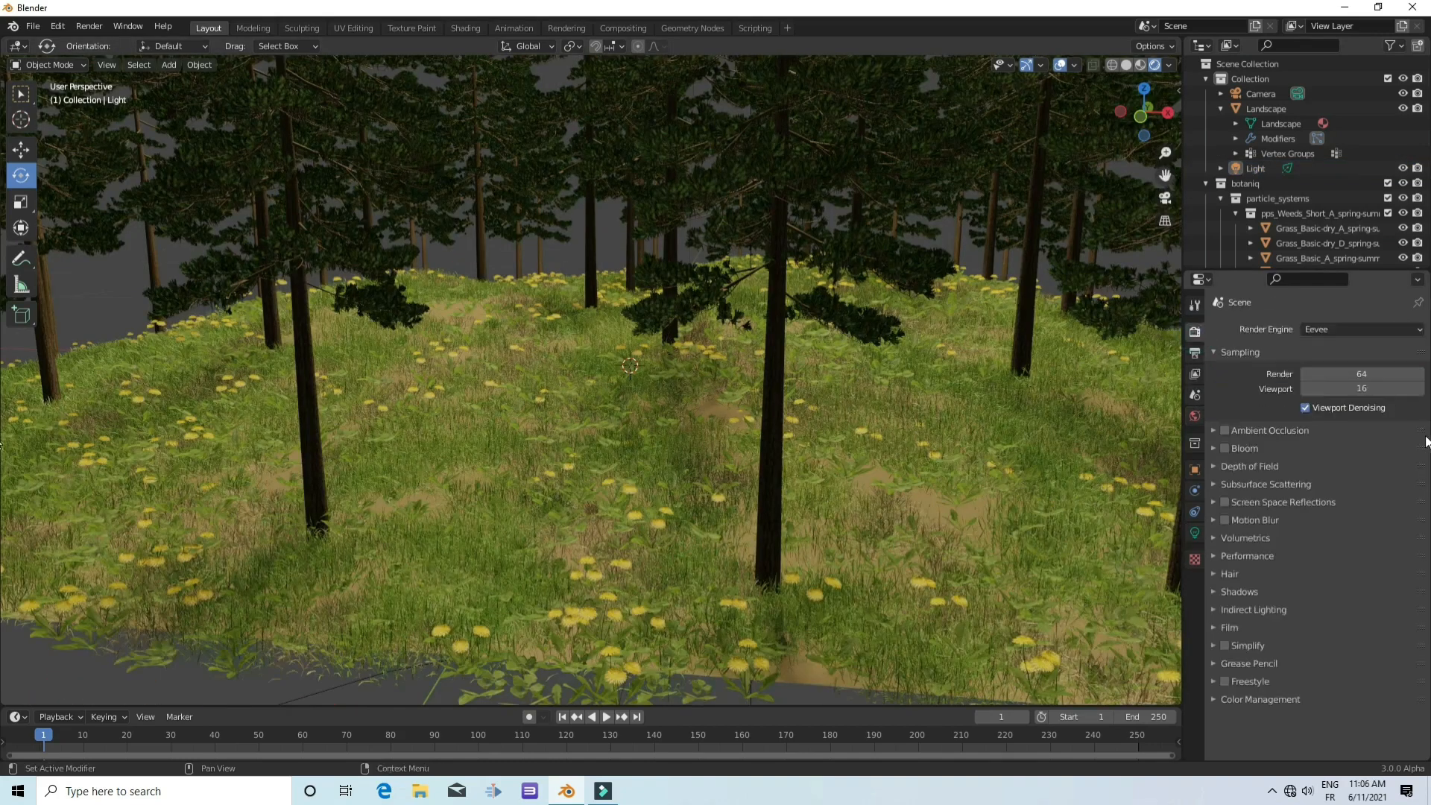
click(1257, 591)
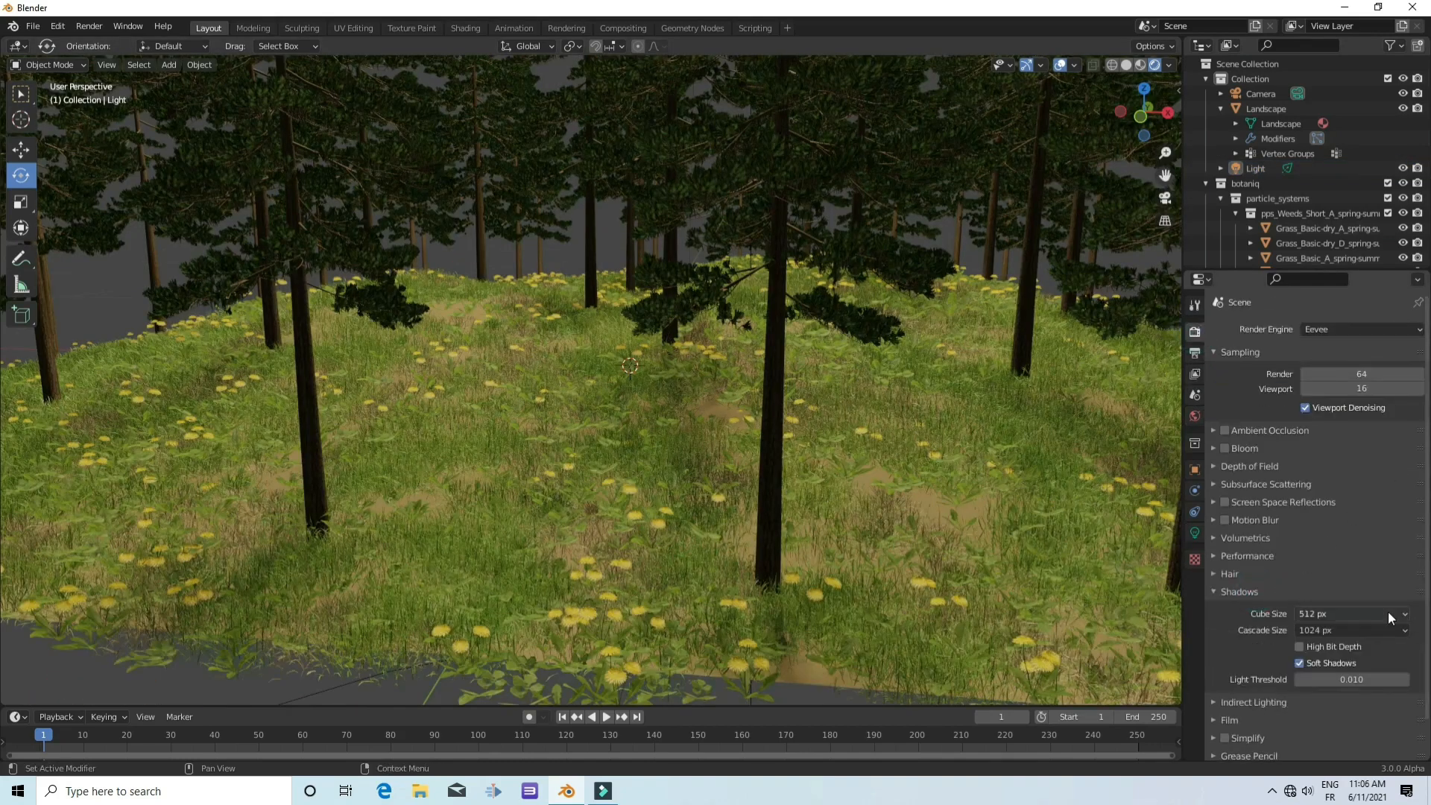
click(1388, 614)
click(1331, 728)
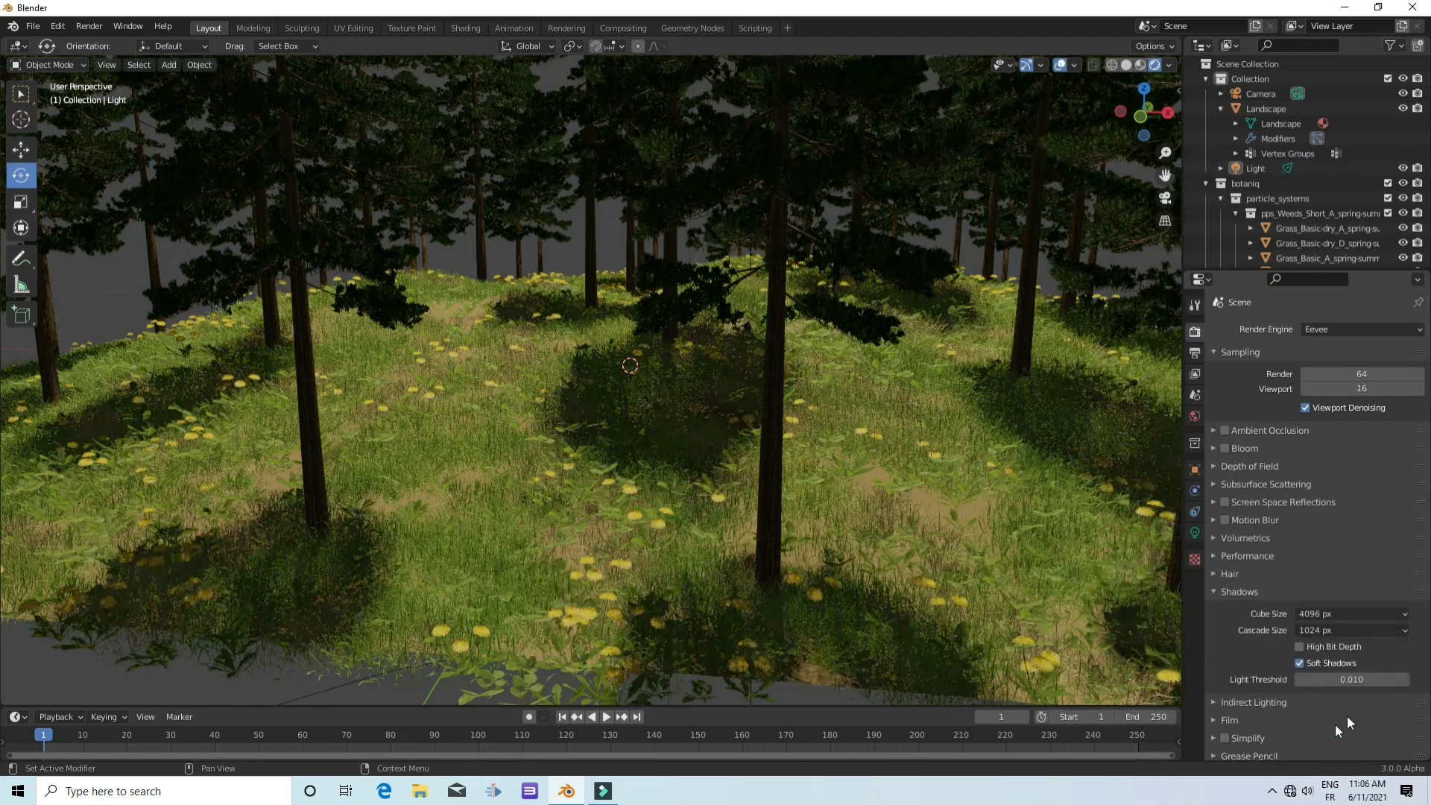
click(1370, 632)
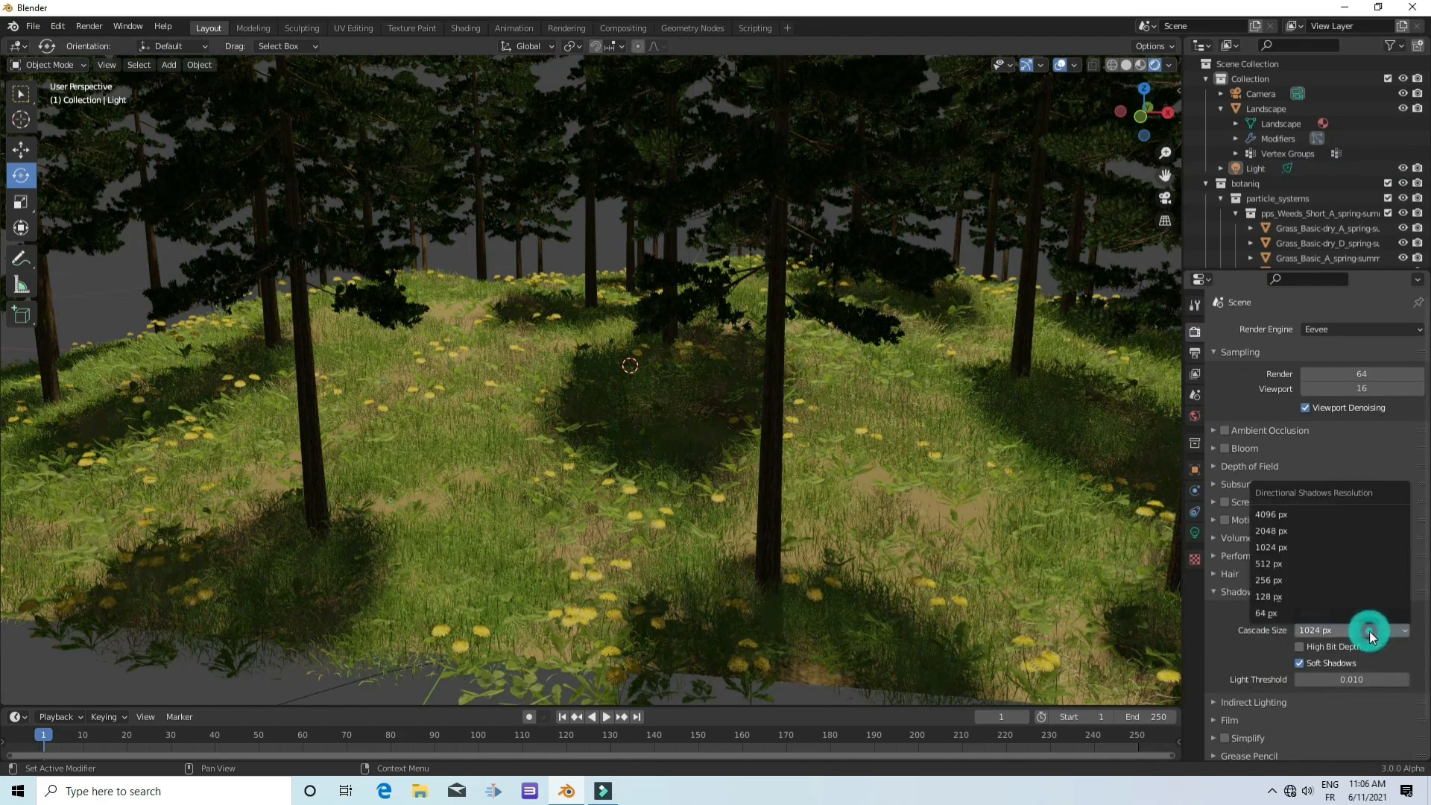
click(1321, 516)
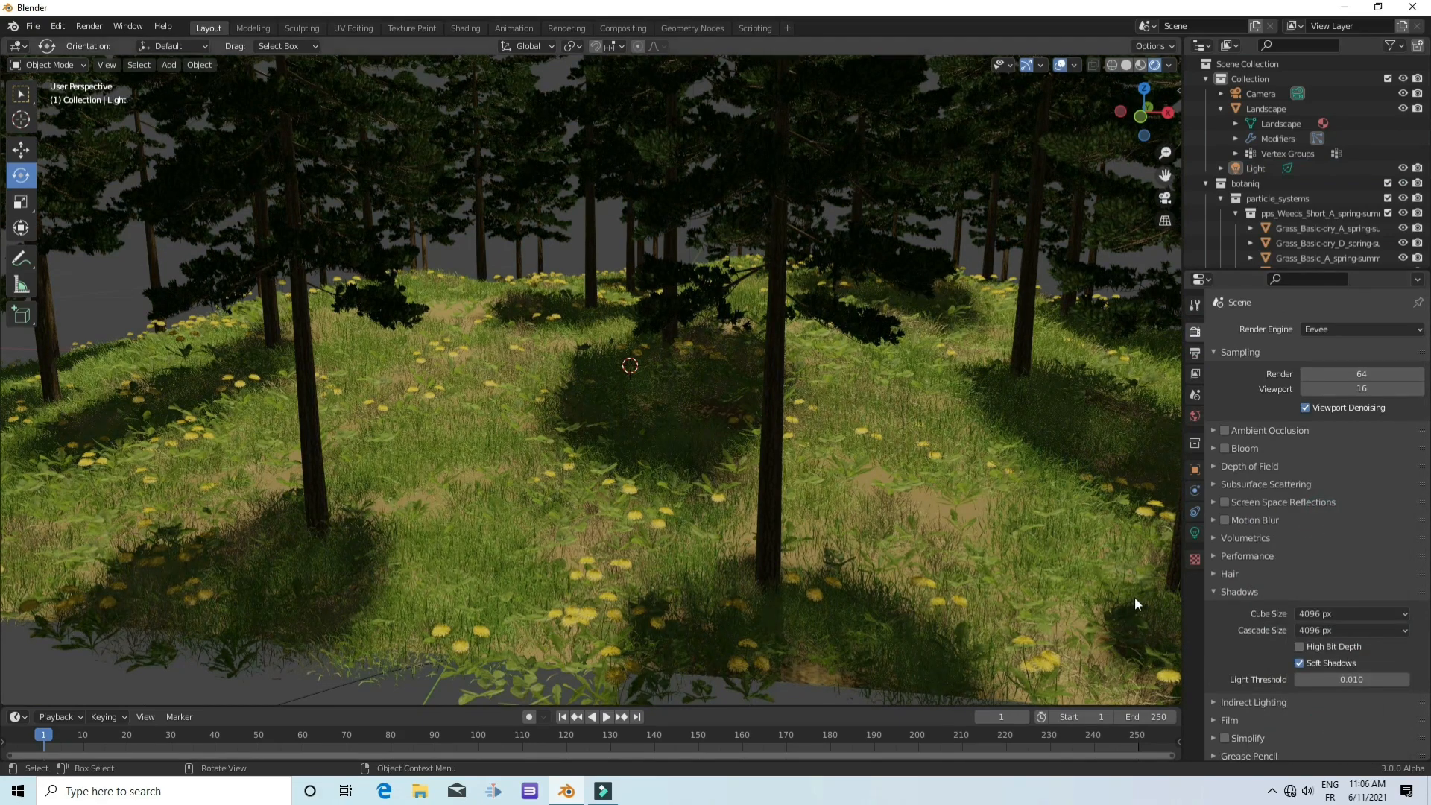
Enable High Bit Depth for the shadows and set the Light Threshold to 0.068
click(1298, 647)
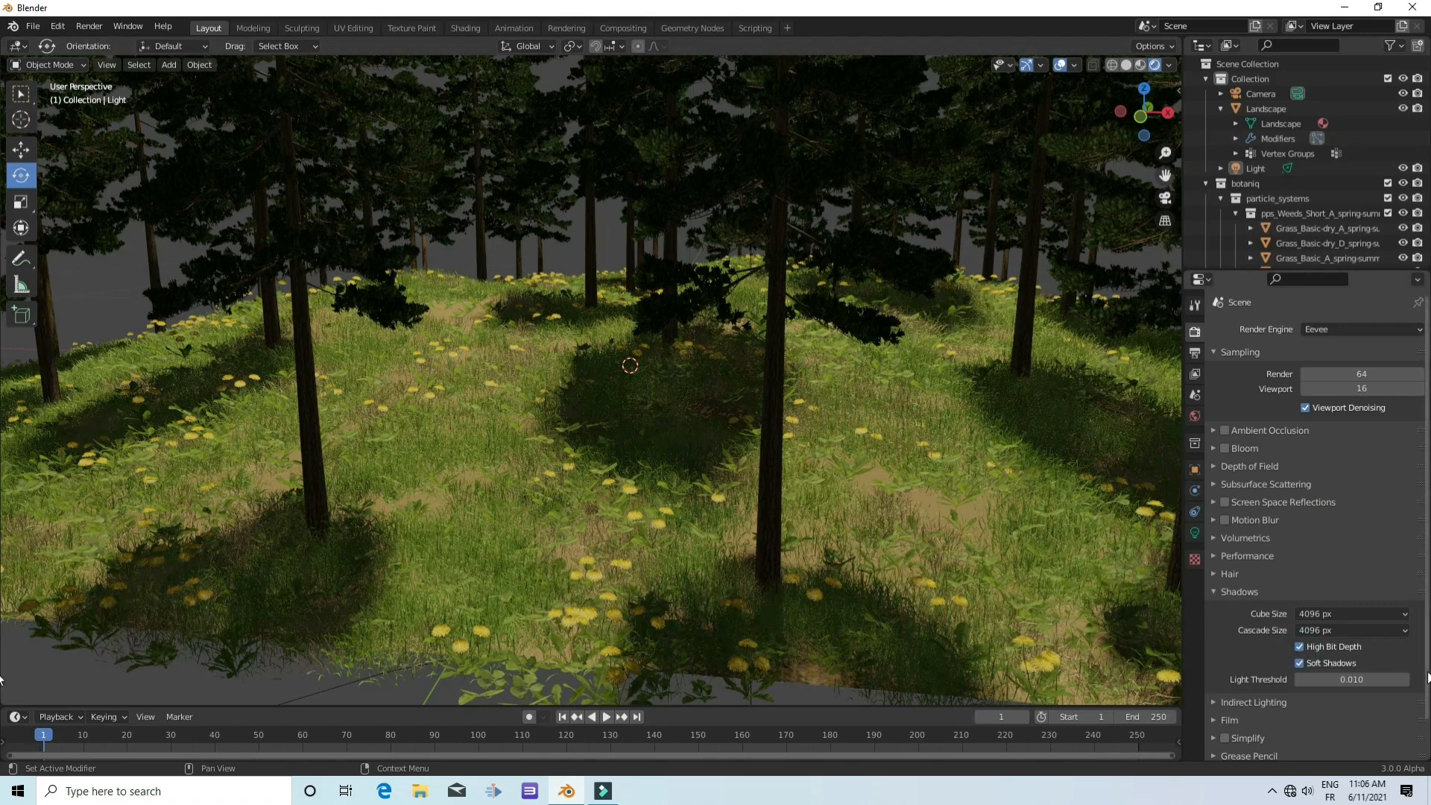
mouse_move(1336, 679)
mouse_down()
mouse_move(1379, 680)
mouse_move(1327, 680)
mouse_up()
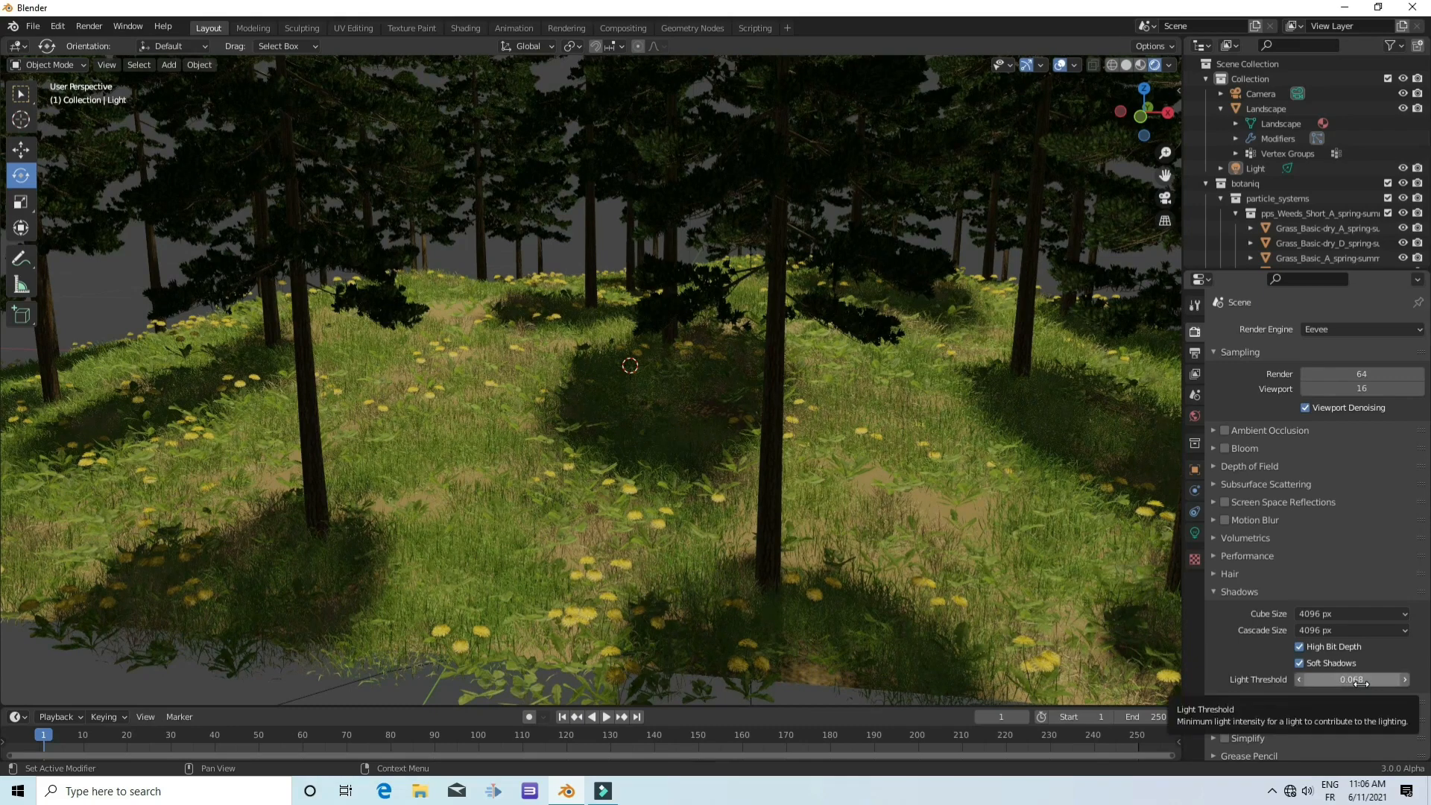
In the color management settings, keep the display device at sRGB and set the View Transform to Raw
scroll(1321, 697, down, 2)
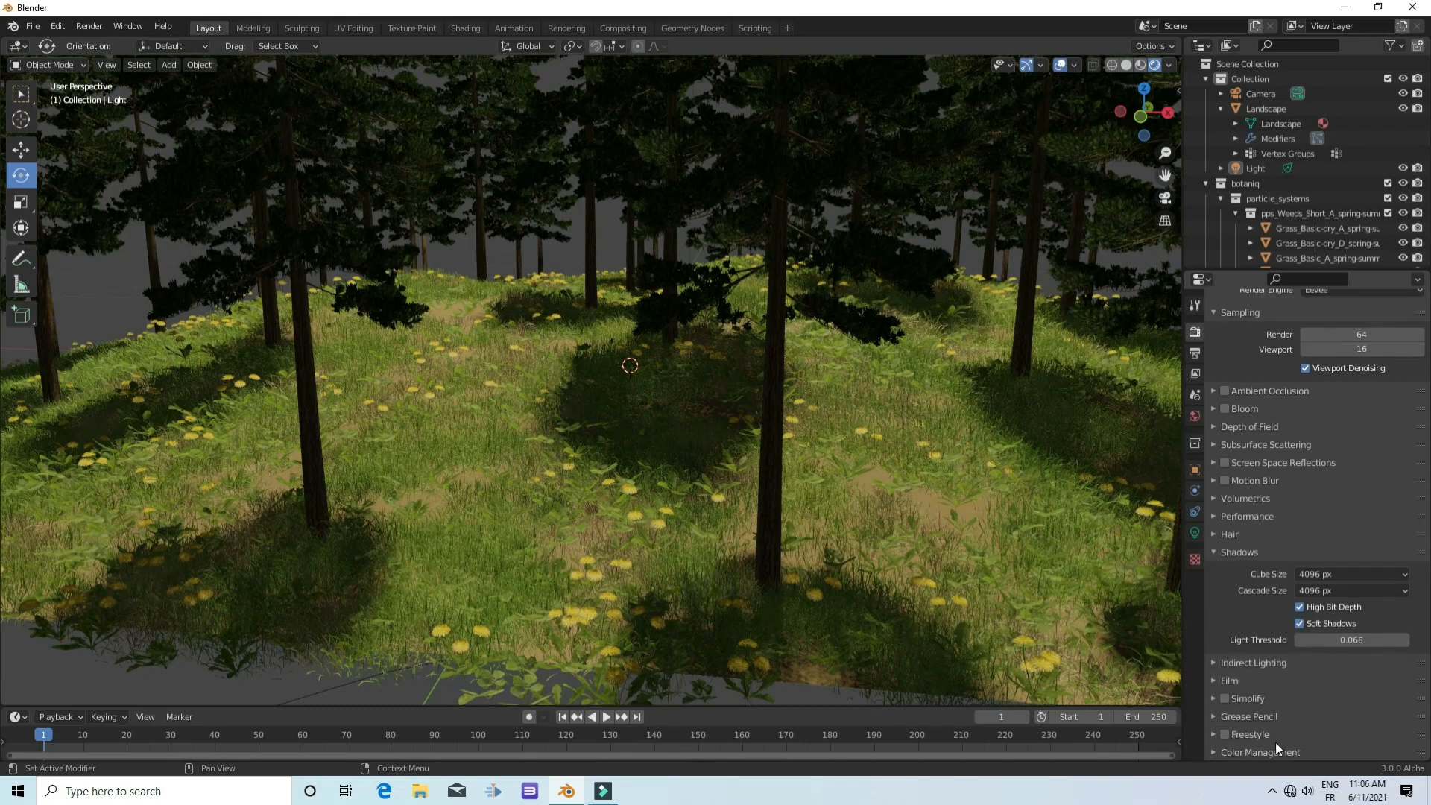
scroll(1312, 721, down, 5)
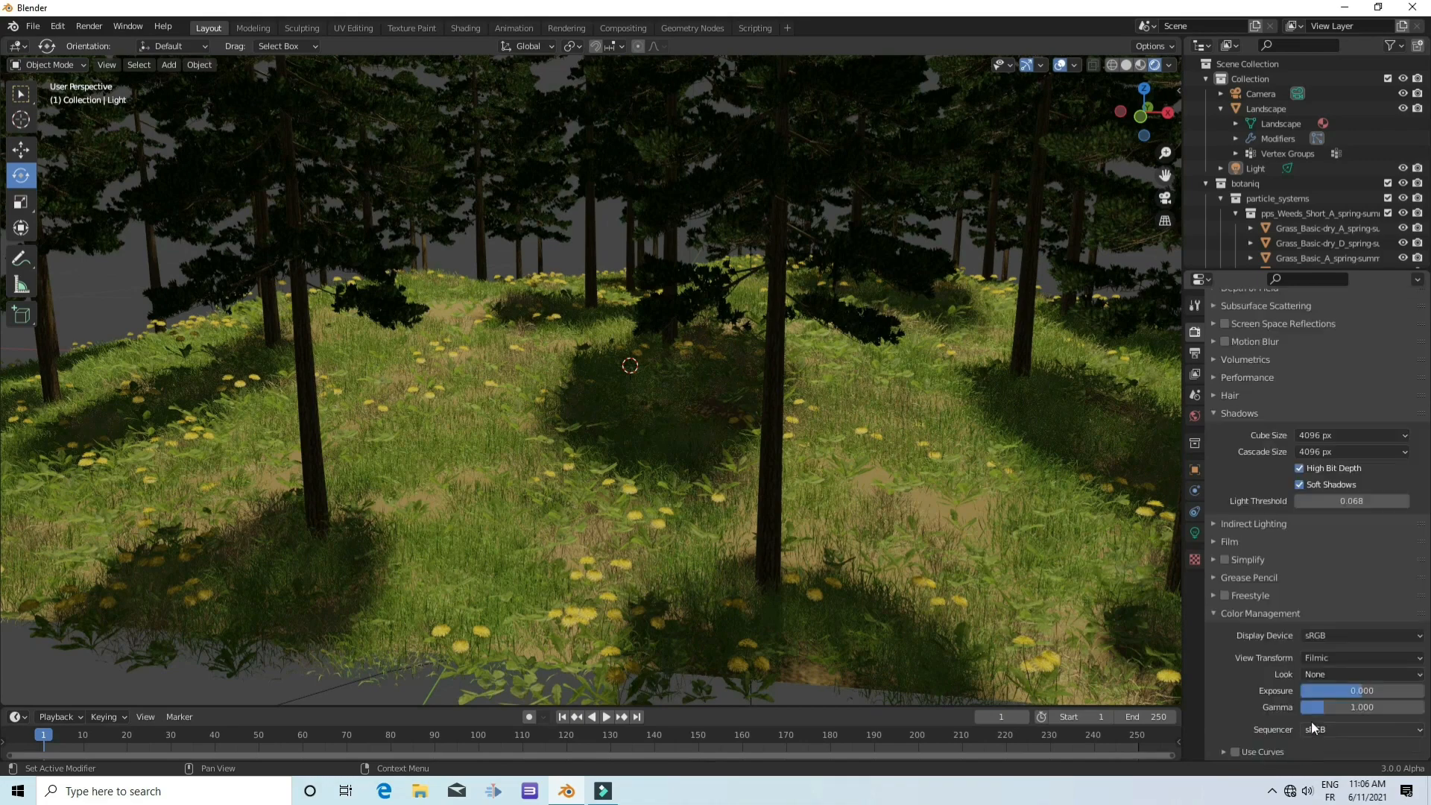
click(1379, 636)
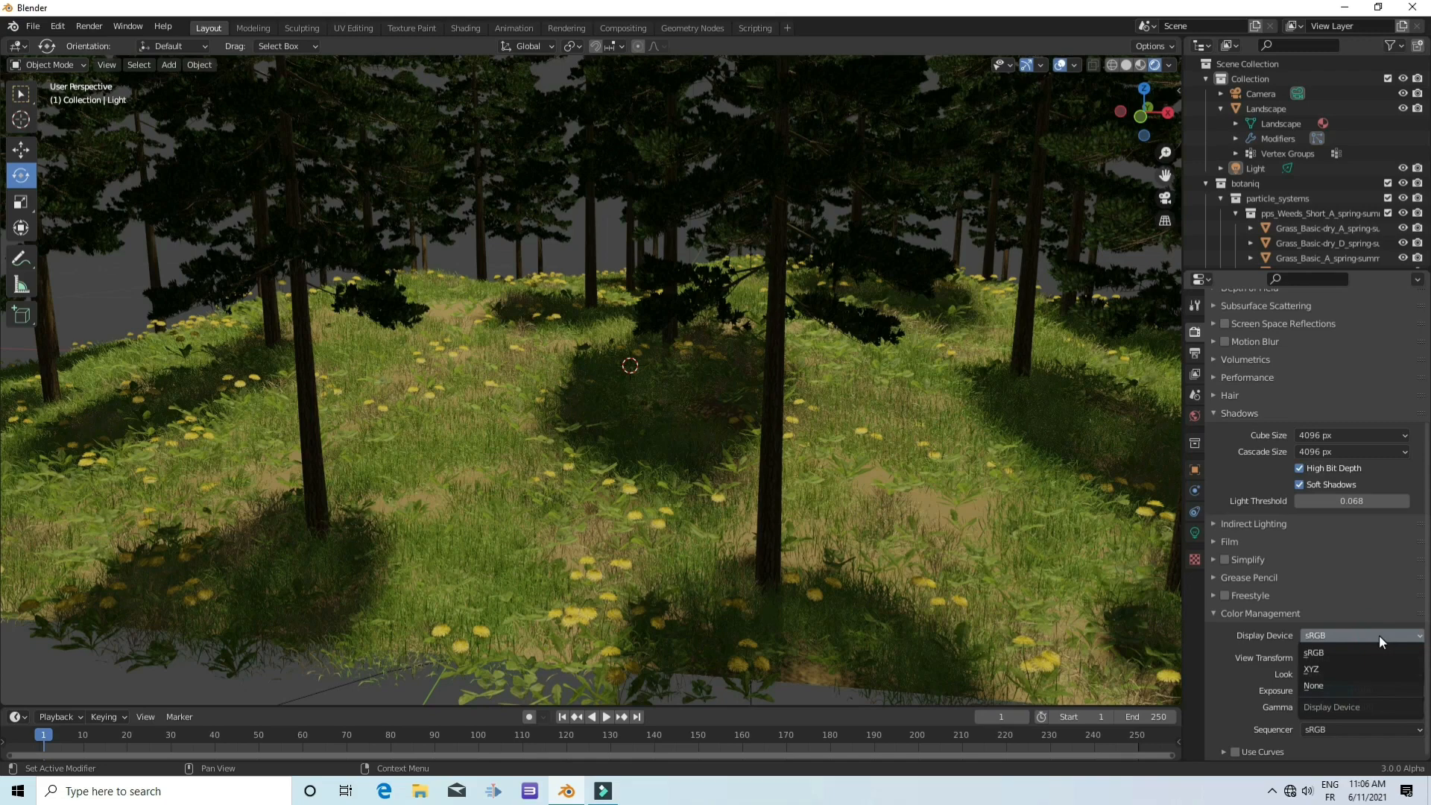
click(1383, 652)
click(1388, 658)
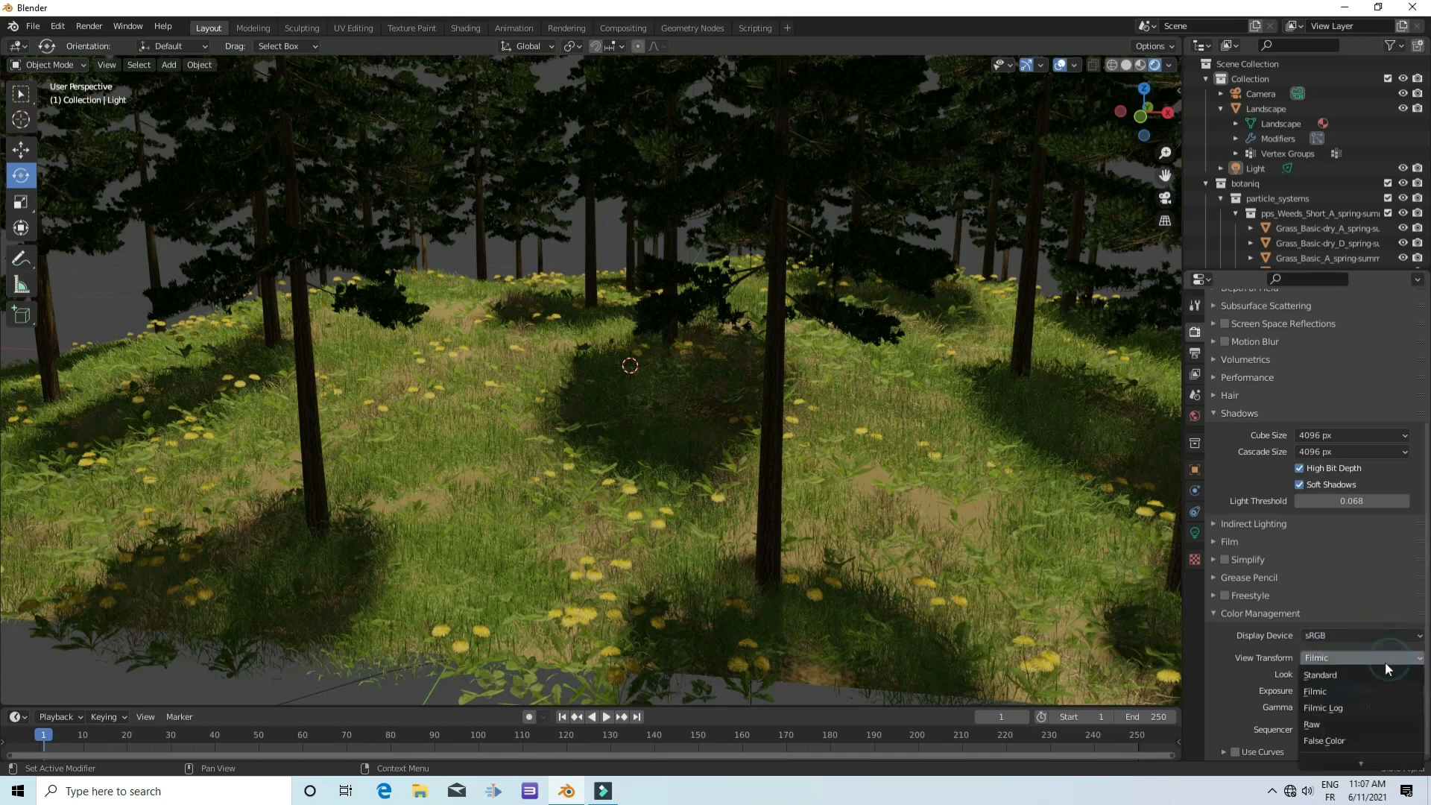
click(1326, 730)
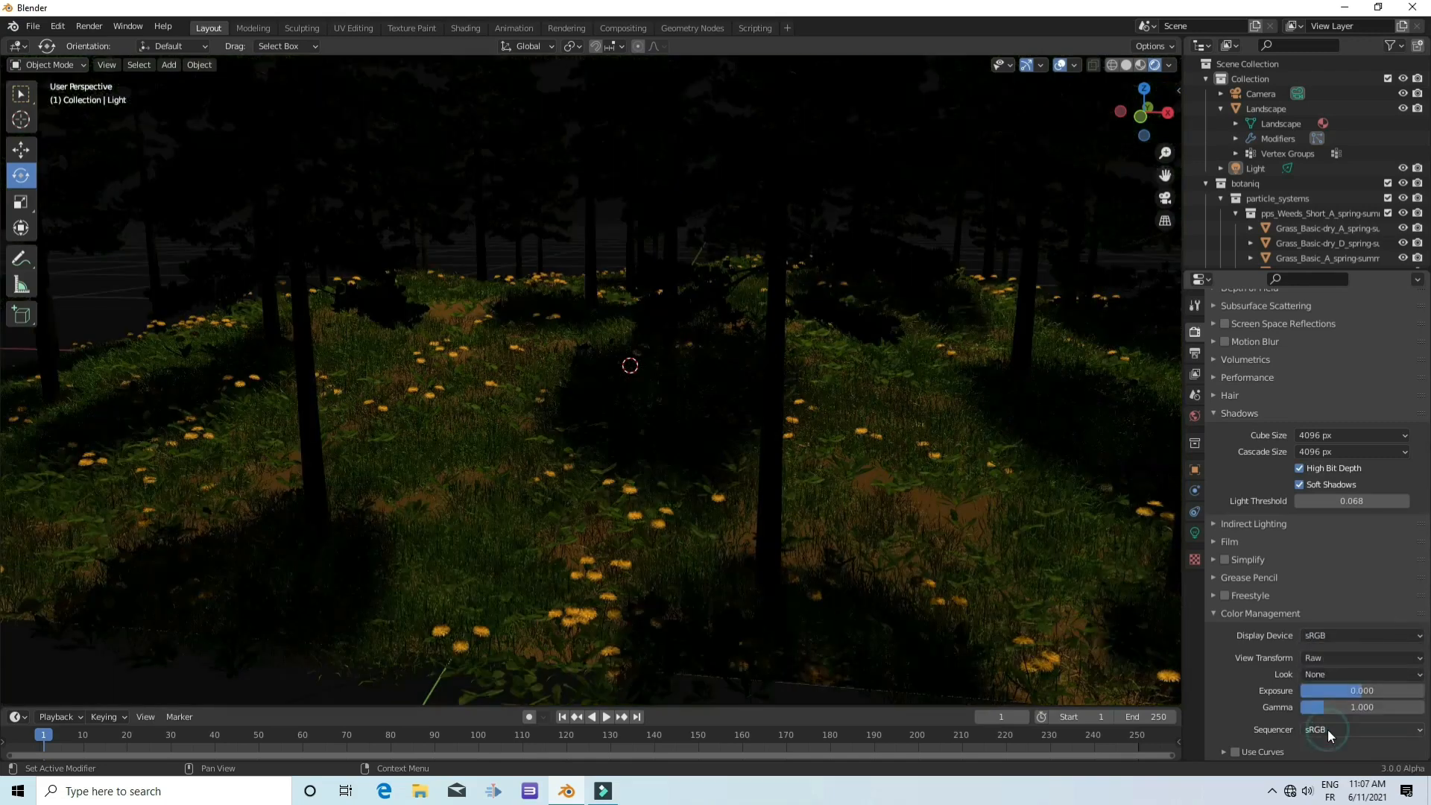
Brighten the scene by setting the color management Exposure to 1.786 and Gamma to 1.476
click(1374, 676)
click(1375, 680)
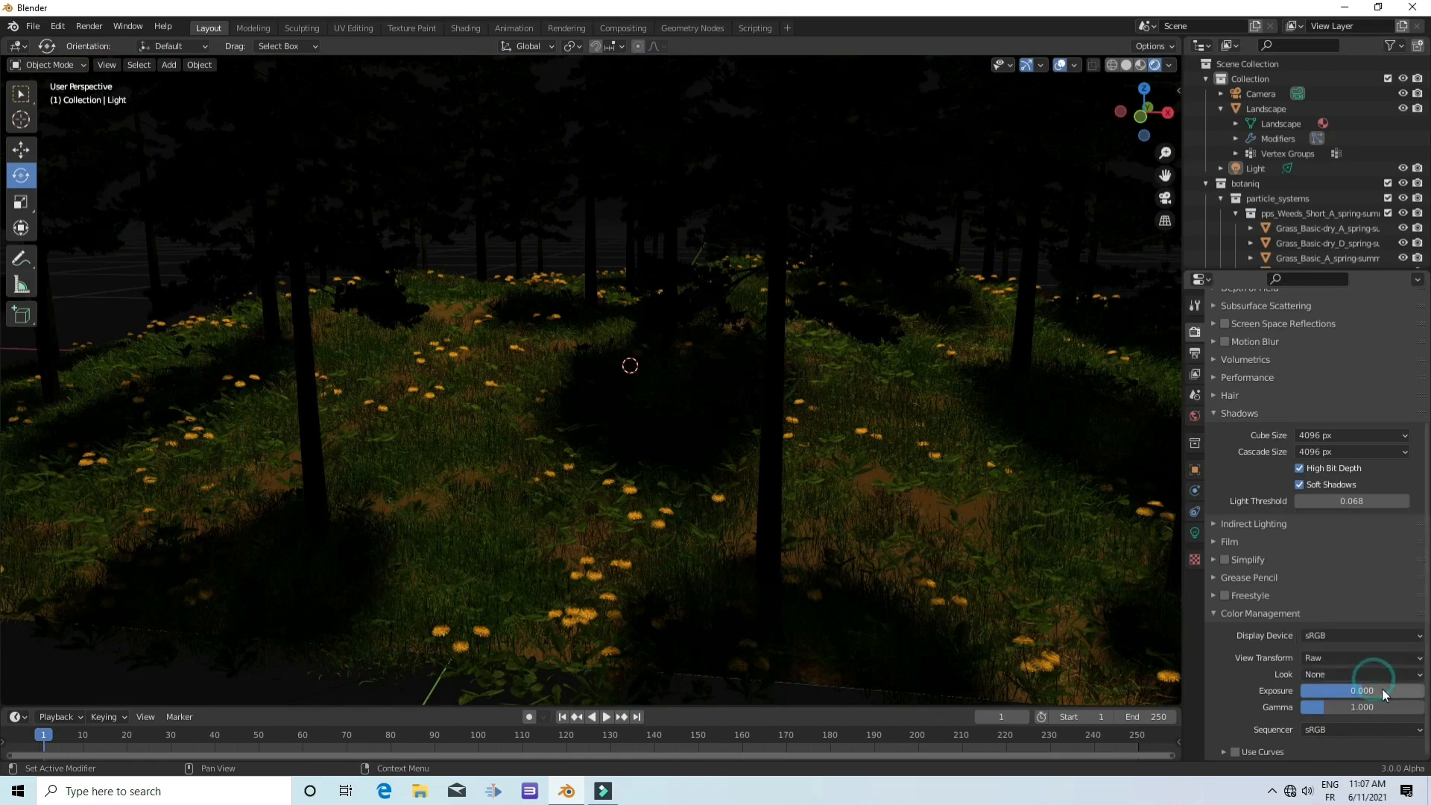
mouse_move(1368, 691)
mouse_down()
mouse_move(1405, 691)
mouse_move(1320, 706)
mouse_move(1355, 696)
mouse_up()
Keep the color management Look at None and set the Sequencer color space to Raw
click(1374, 675)
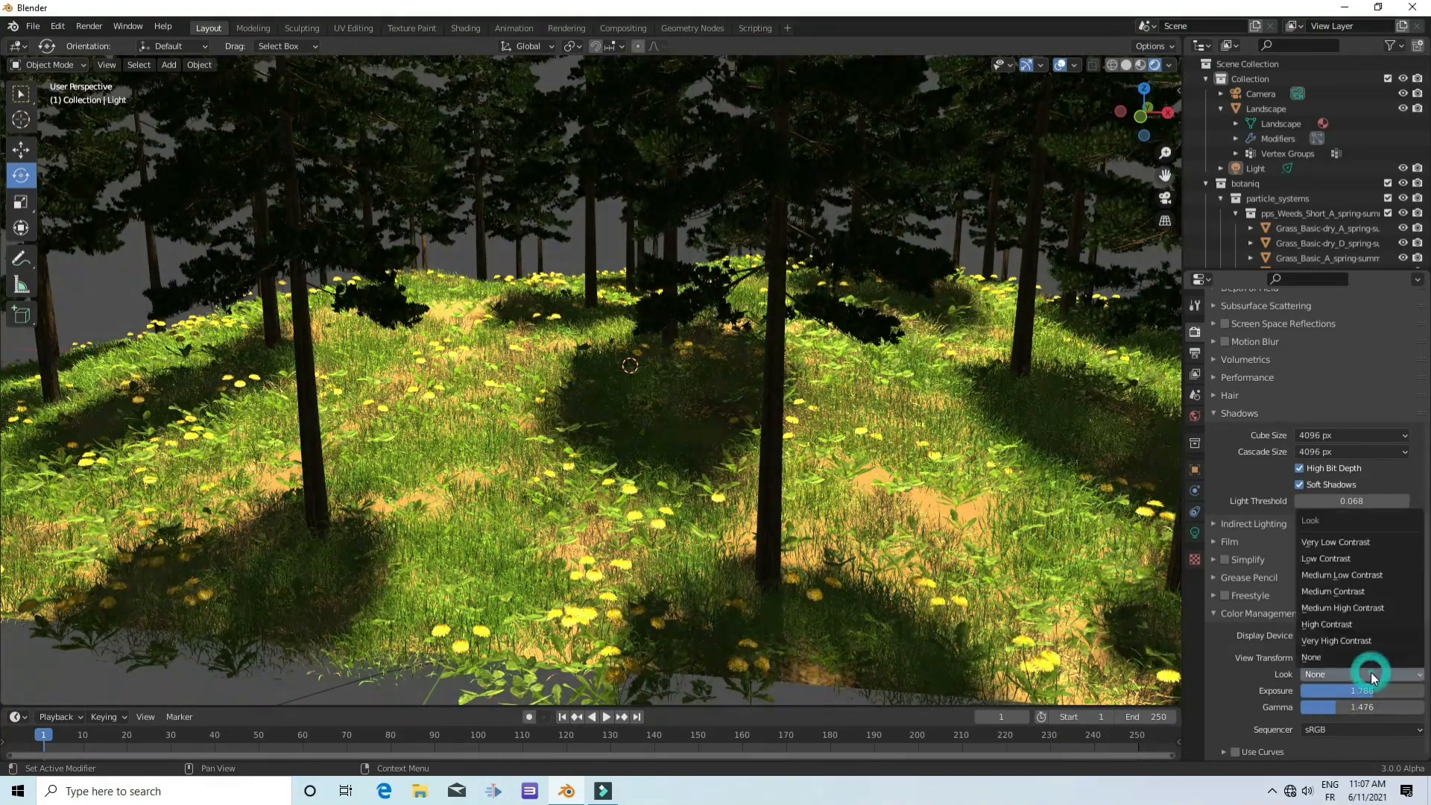
click(1371, 674)
click(1355, 729)
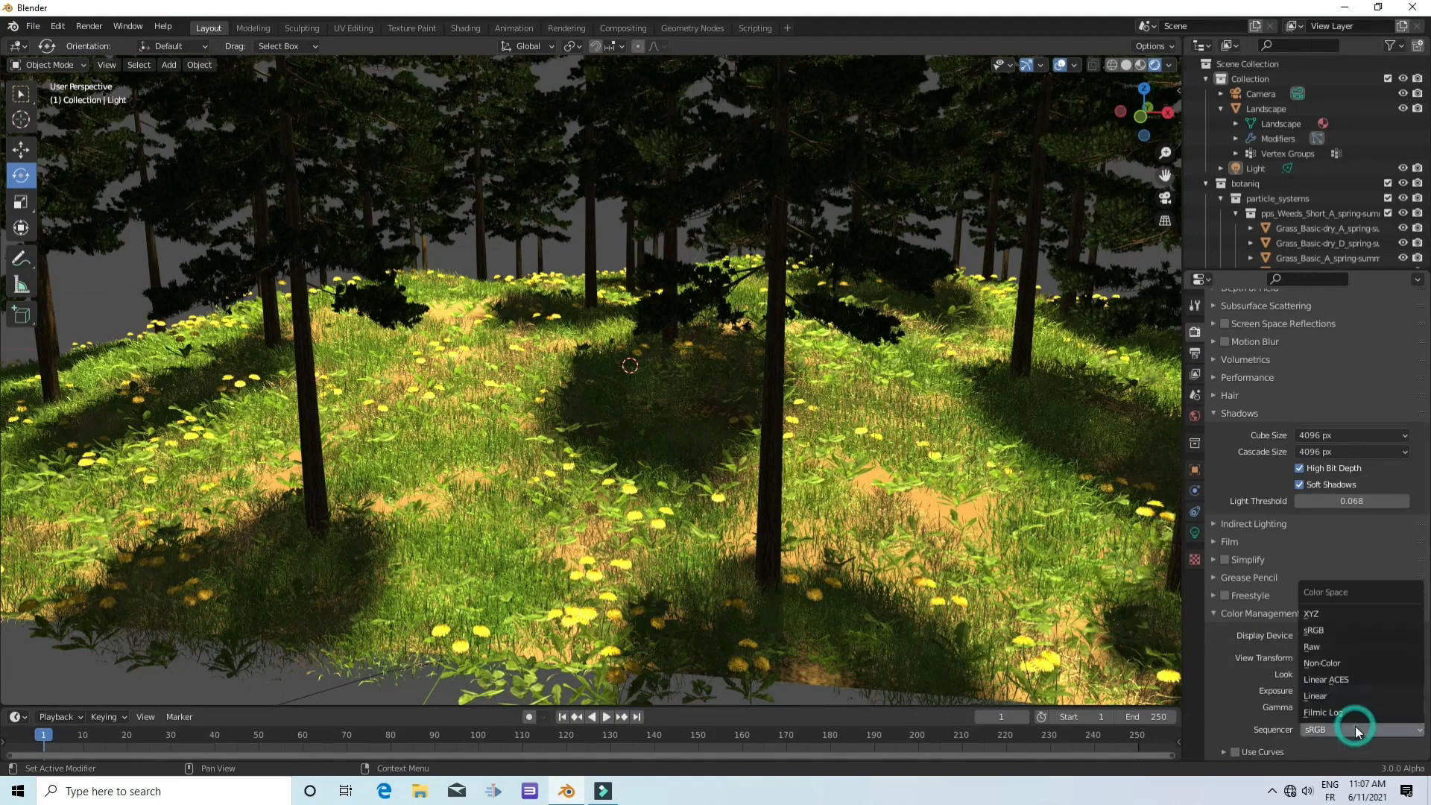
click(1373, 649)
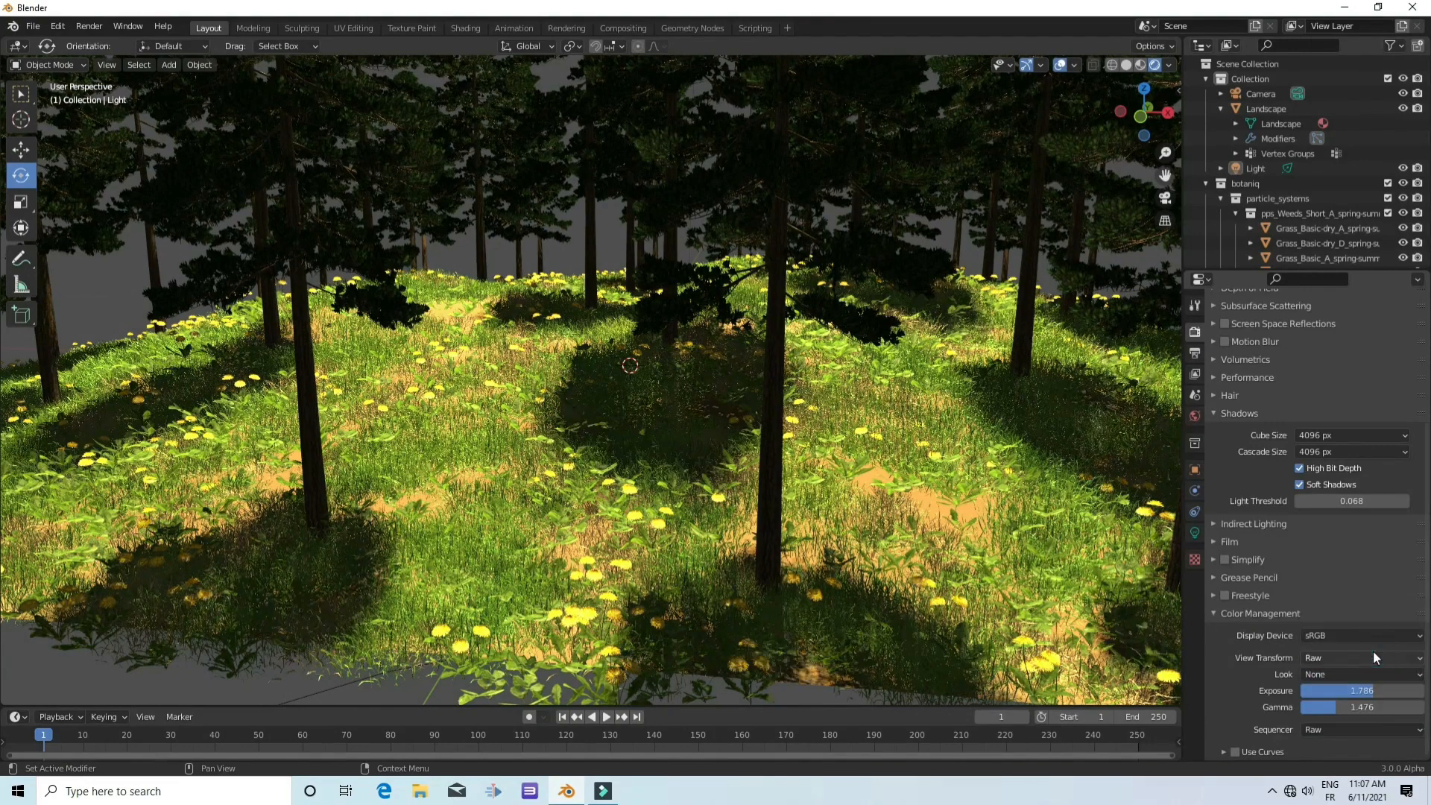
Change the world background color to a deep blue with hue 0.592, saturation 0.948 and value 0.411
click(1193, 416)
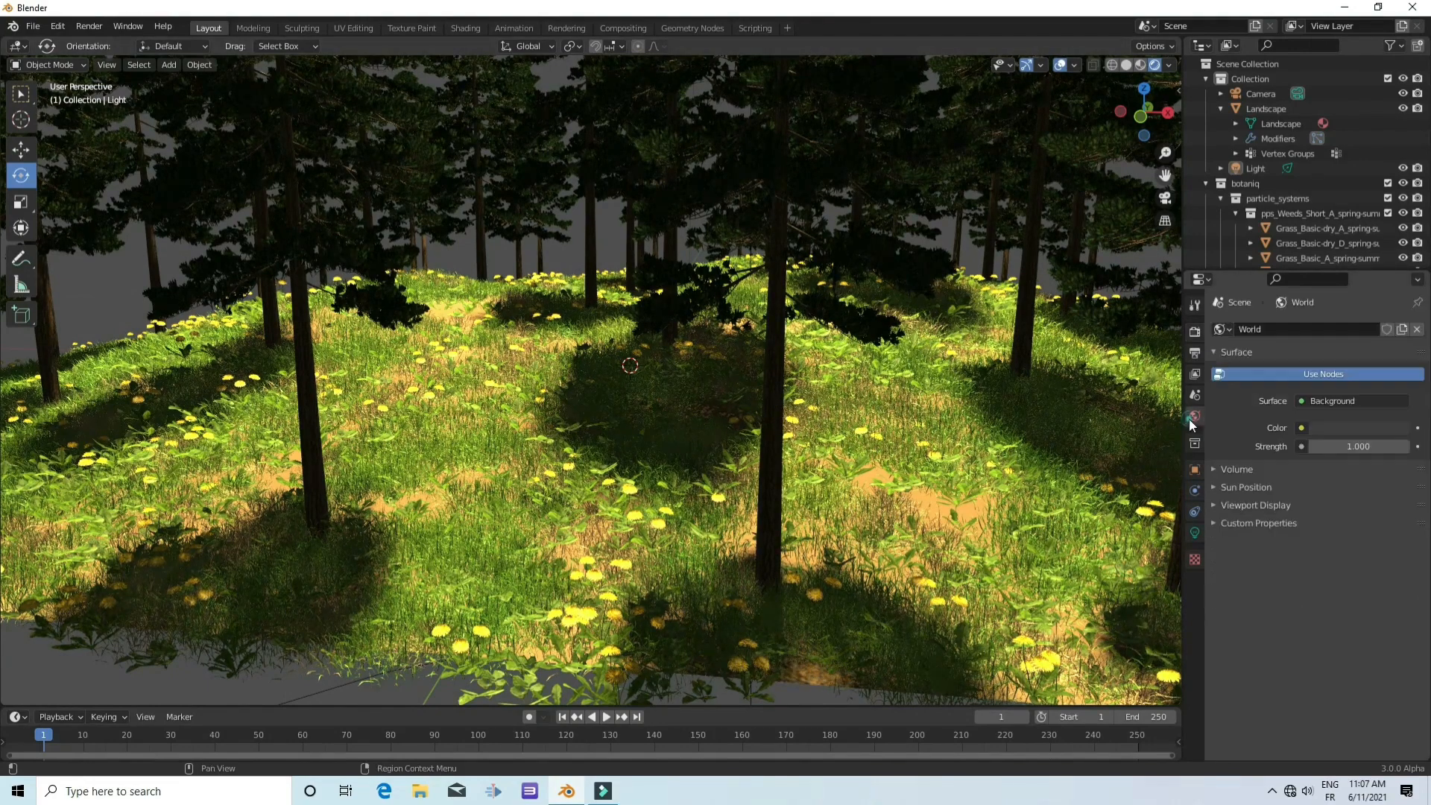
click(1359, 432)
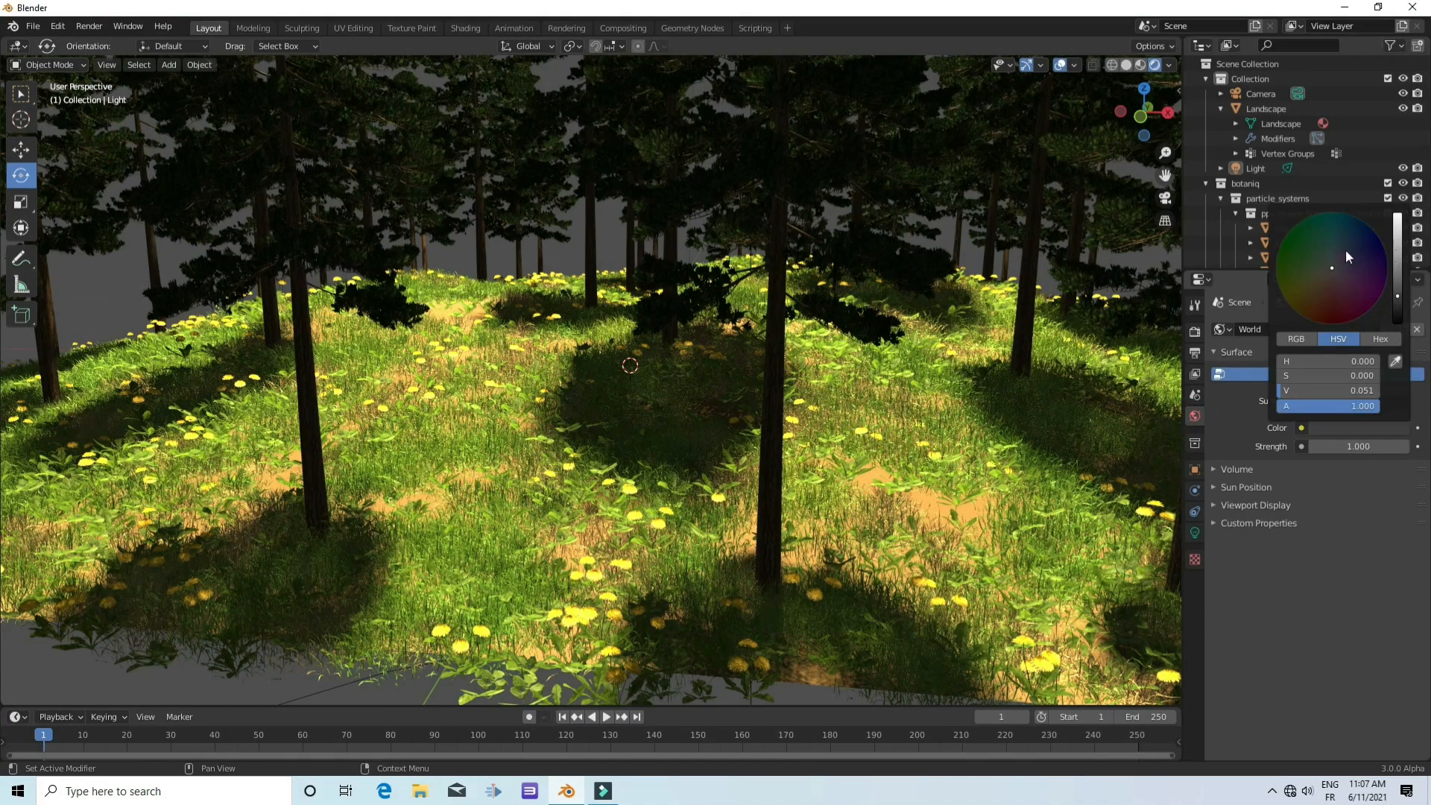
mouse_move(1402, 261)
mouse_down()
mouse_move(1398, 220)
mouse_move(1398, 261)
mouse_move(1348, 228)
mouse_move(1397, 248)
mouse_up()
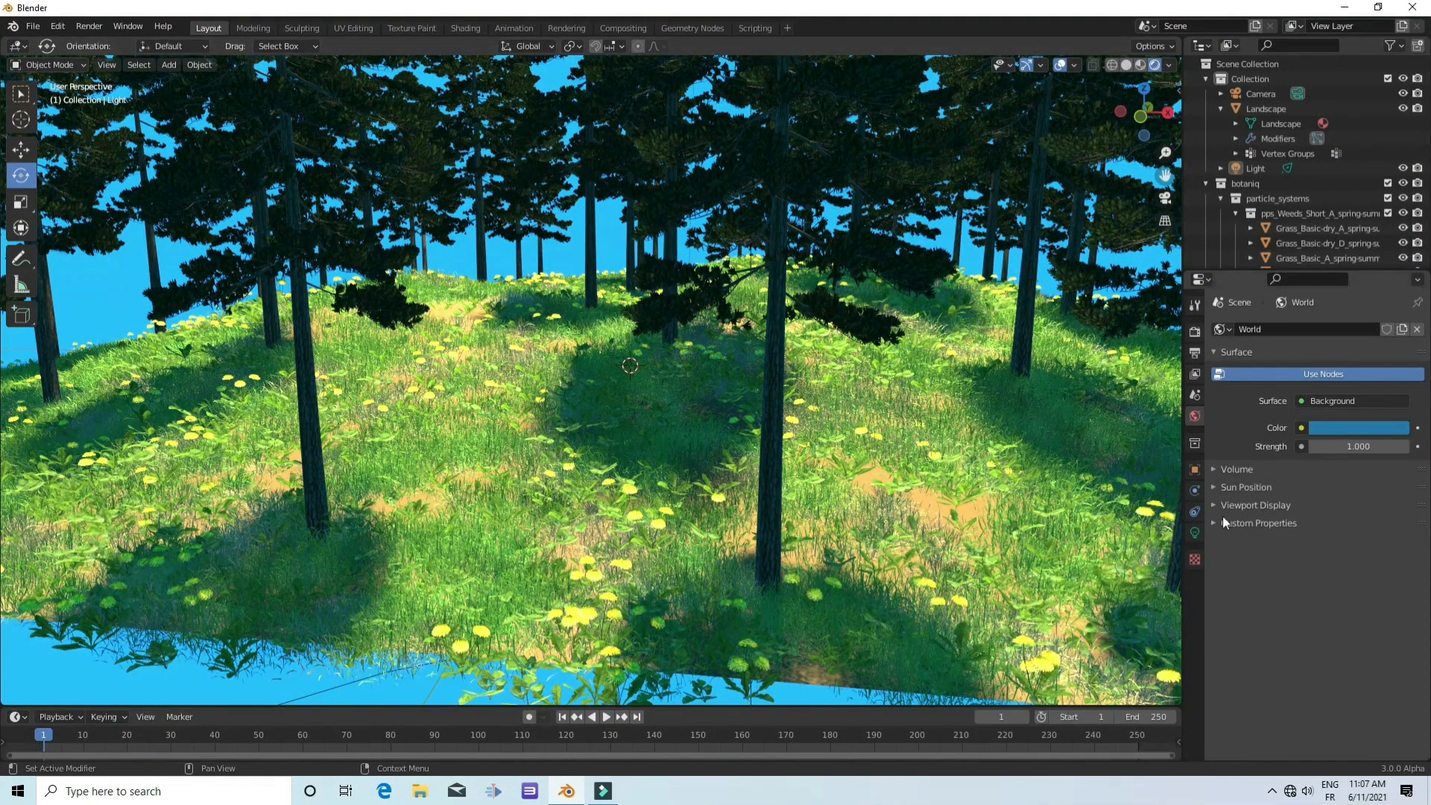
Re-aim the spot light above the forest by shifting its target point toward the landscape's far side
middle_drag(1001, 533, 1030, 533)
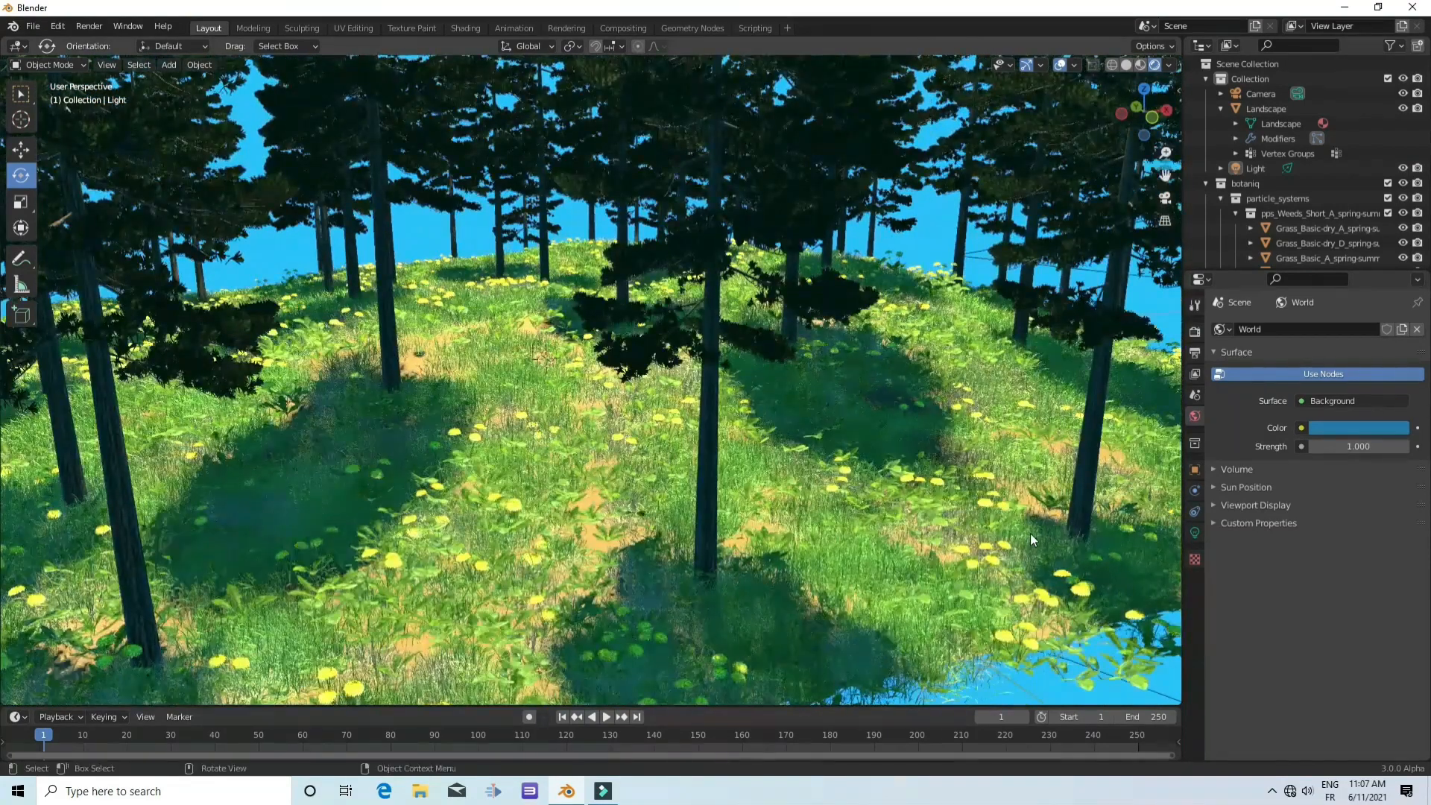
scroll(827, 544, down, 6)
middle_drag(802, 551, 771, 616)
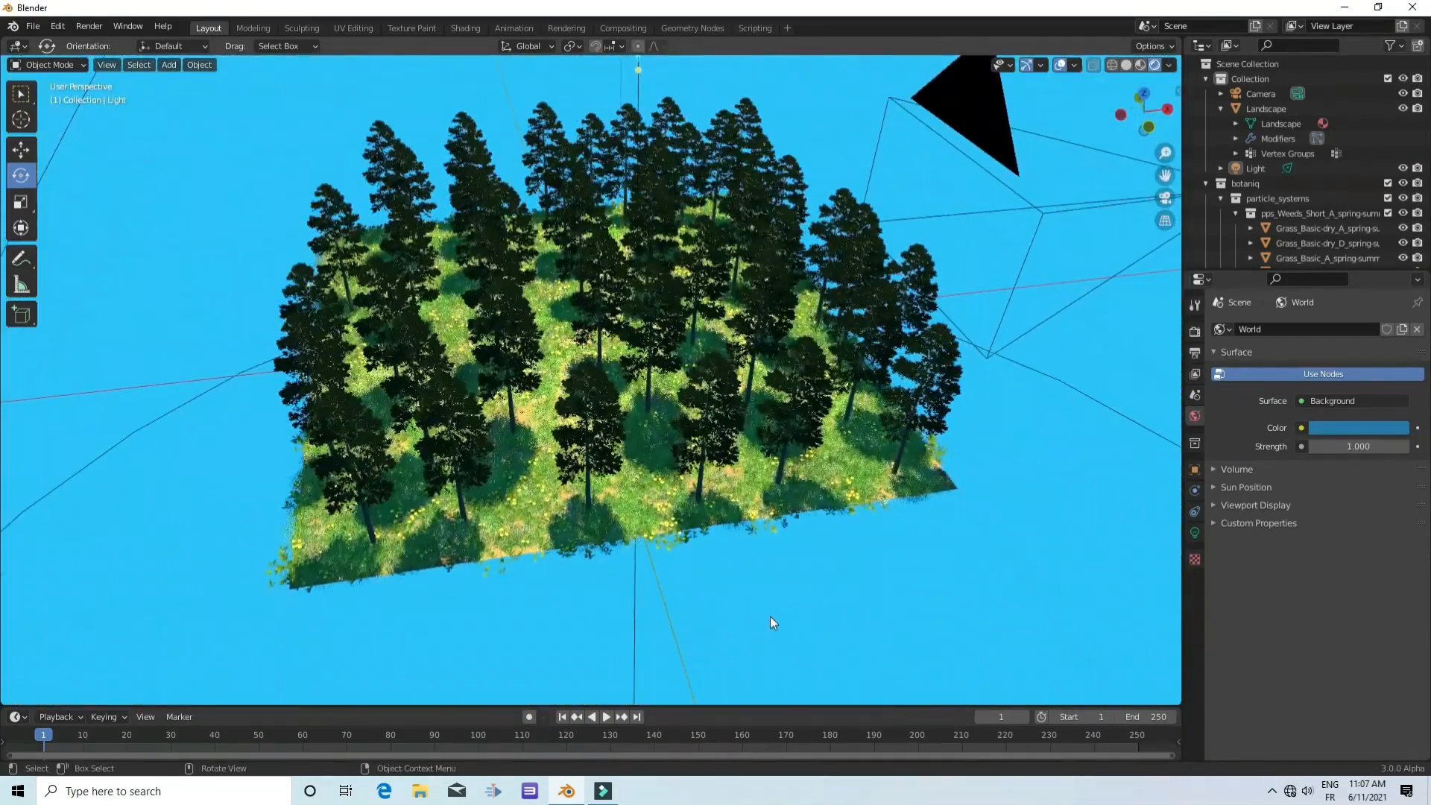
scroll(769, 486, down, 5)
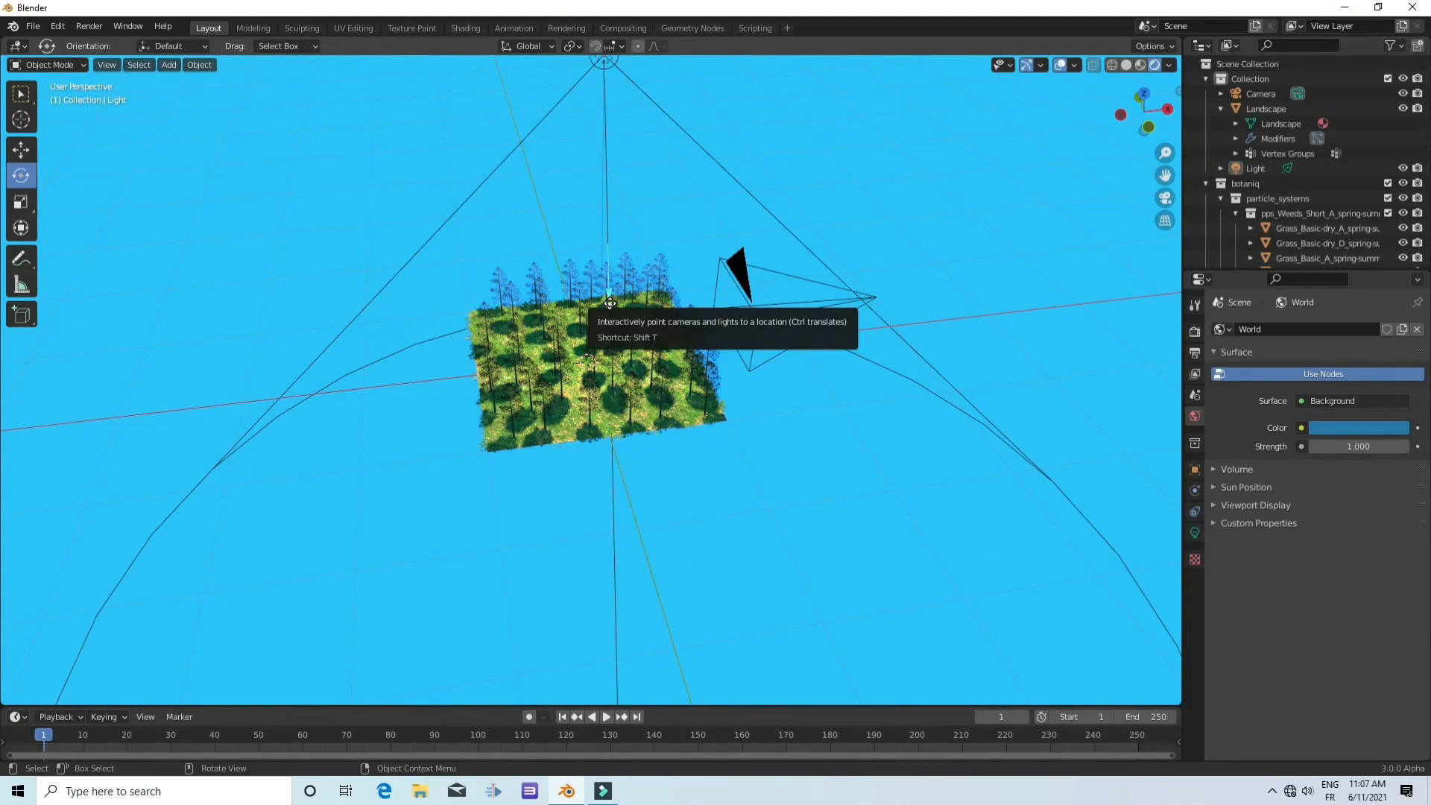
drag(609, 303, 566, 262)
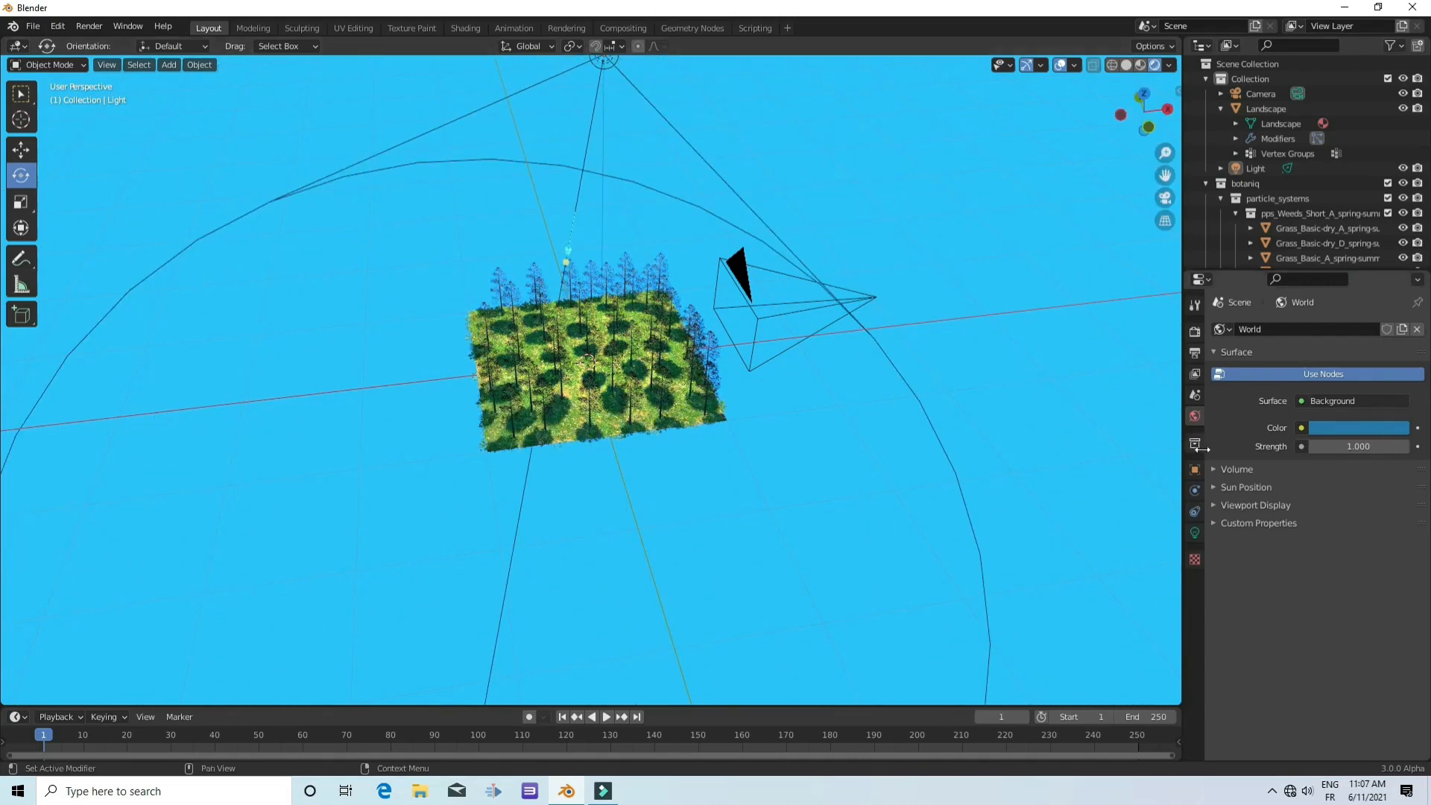
Switch the spot light to a Point light and move it along the X axis and by -0.59336 m along Y
click(1194, 534)
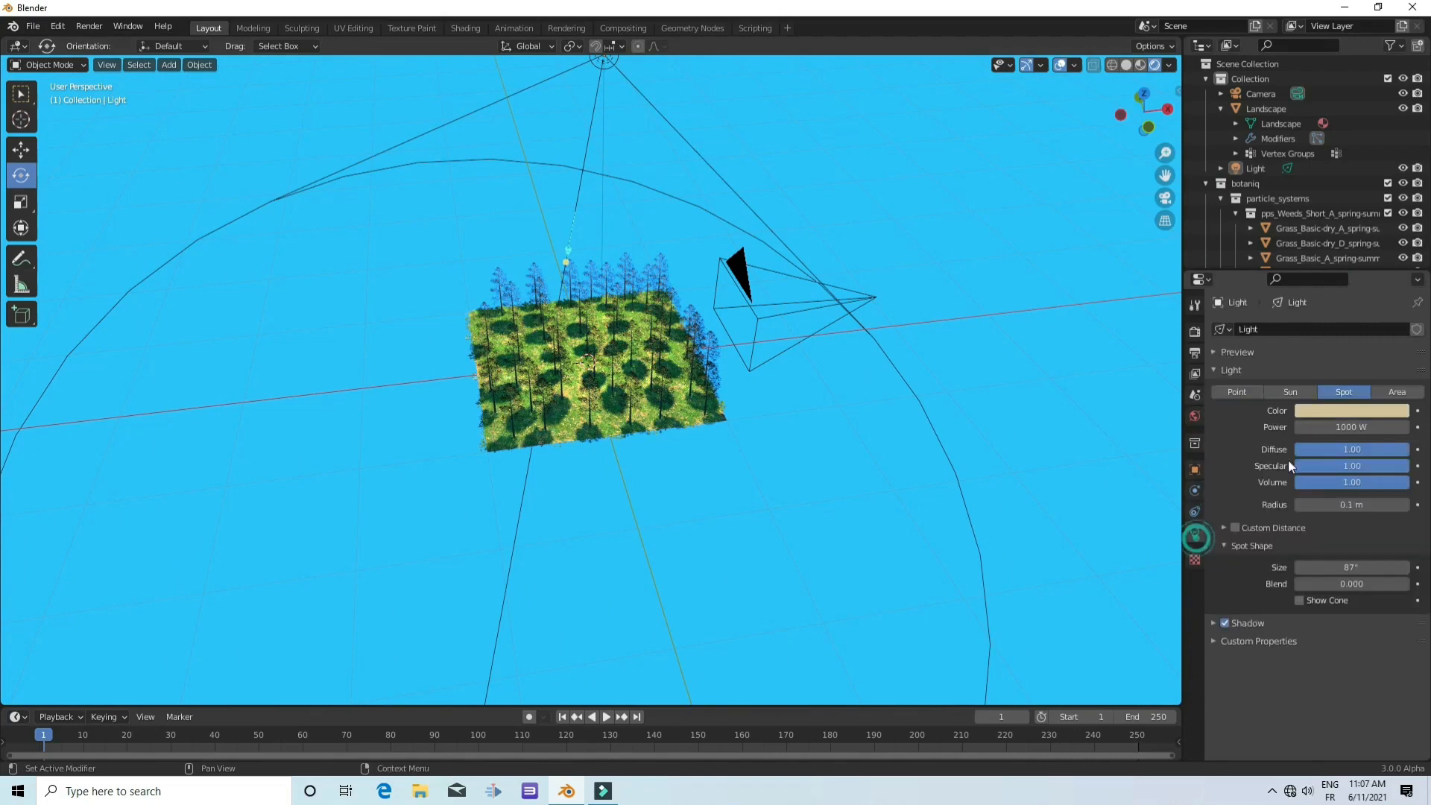
click(1249, 392)
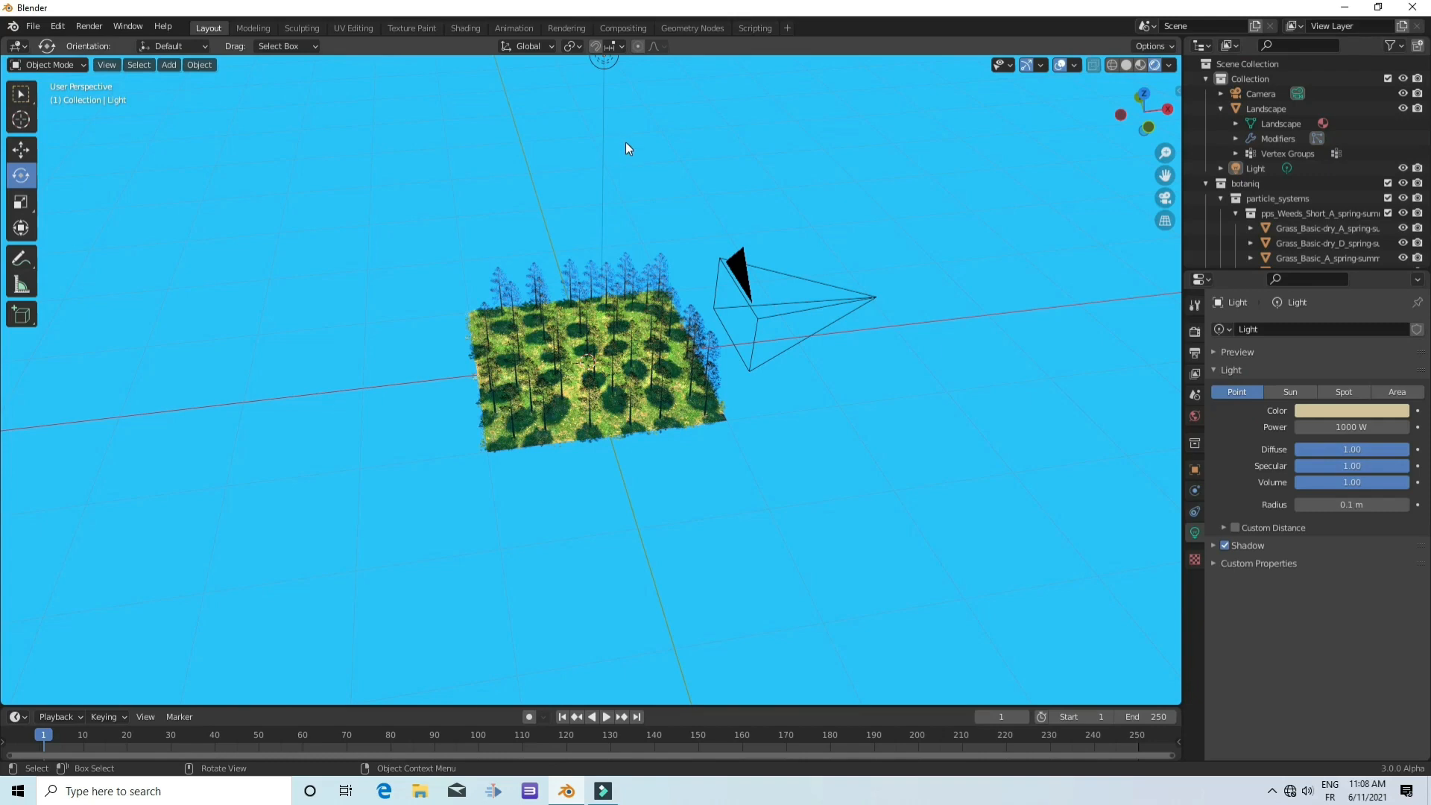
scroll(616, 147, down, 2)
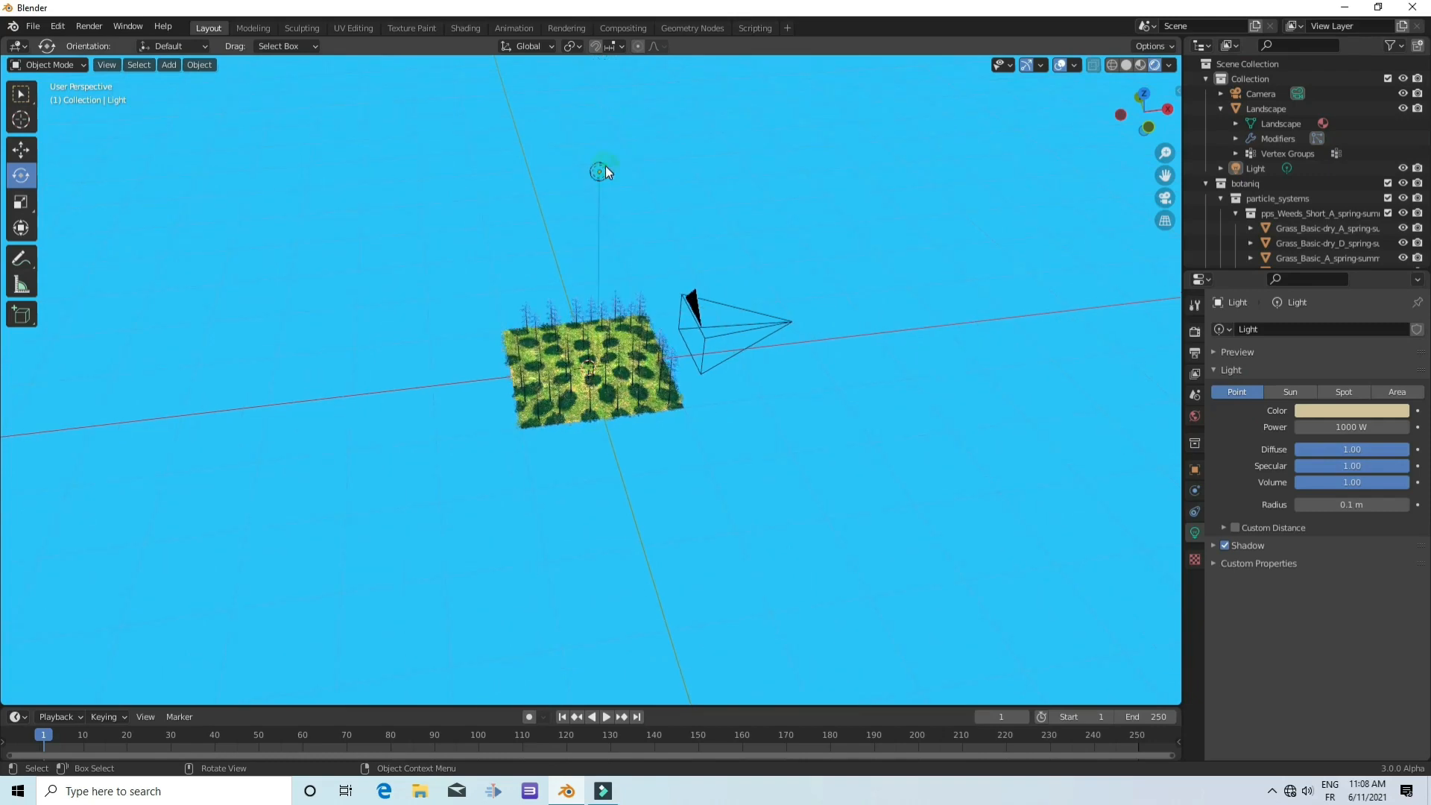
click(605, 165)
click(21, 150)
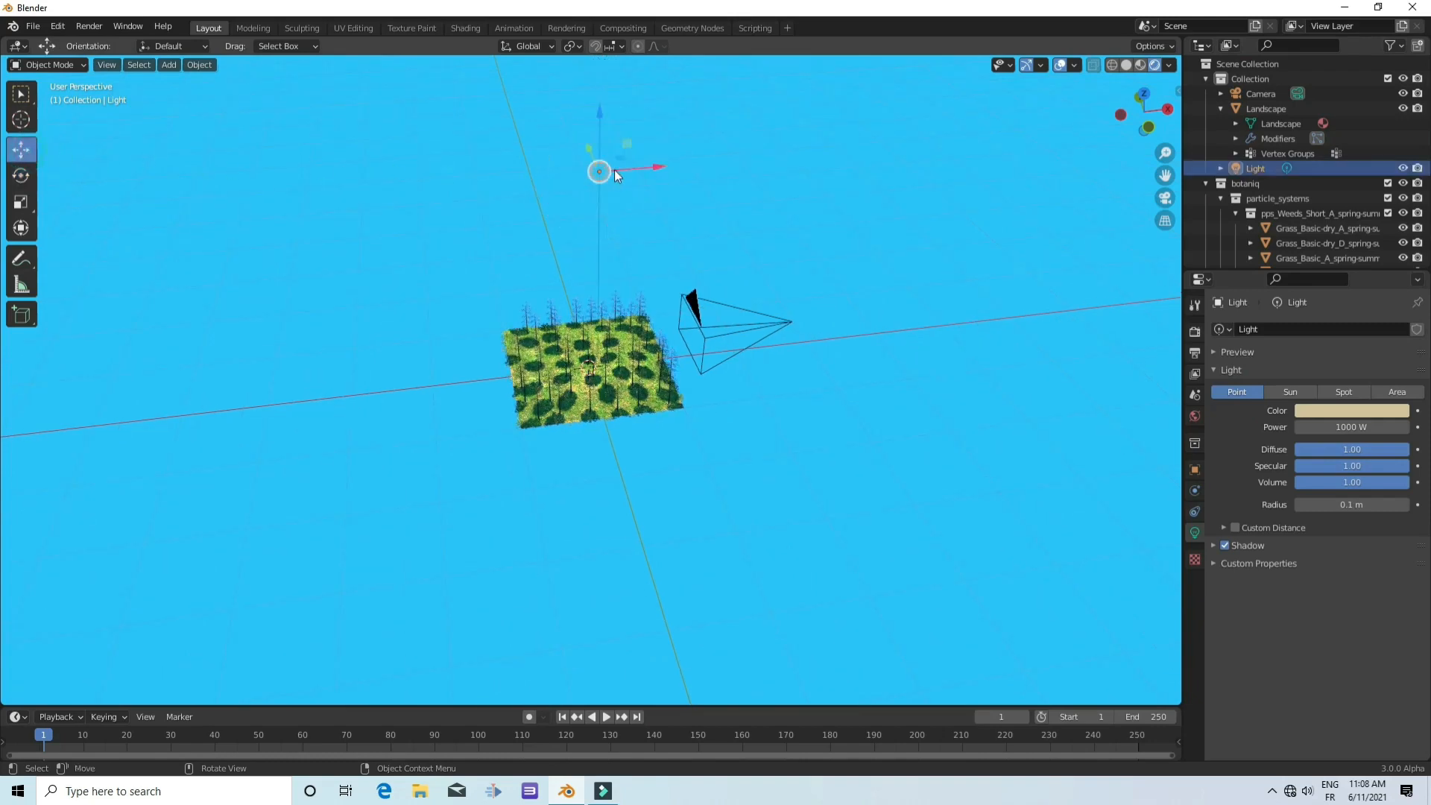
drag(655, 172, 465, 219)
drag(710, 184, 579, 184)
scroll(633, 392, up, 8)
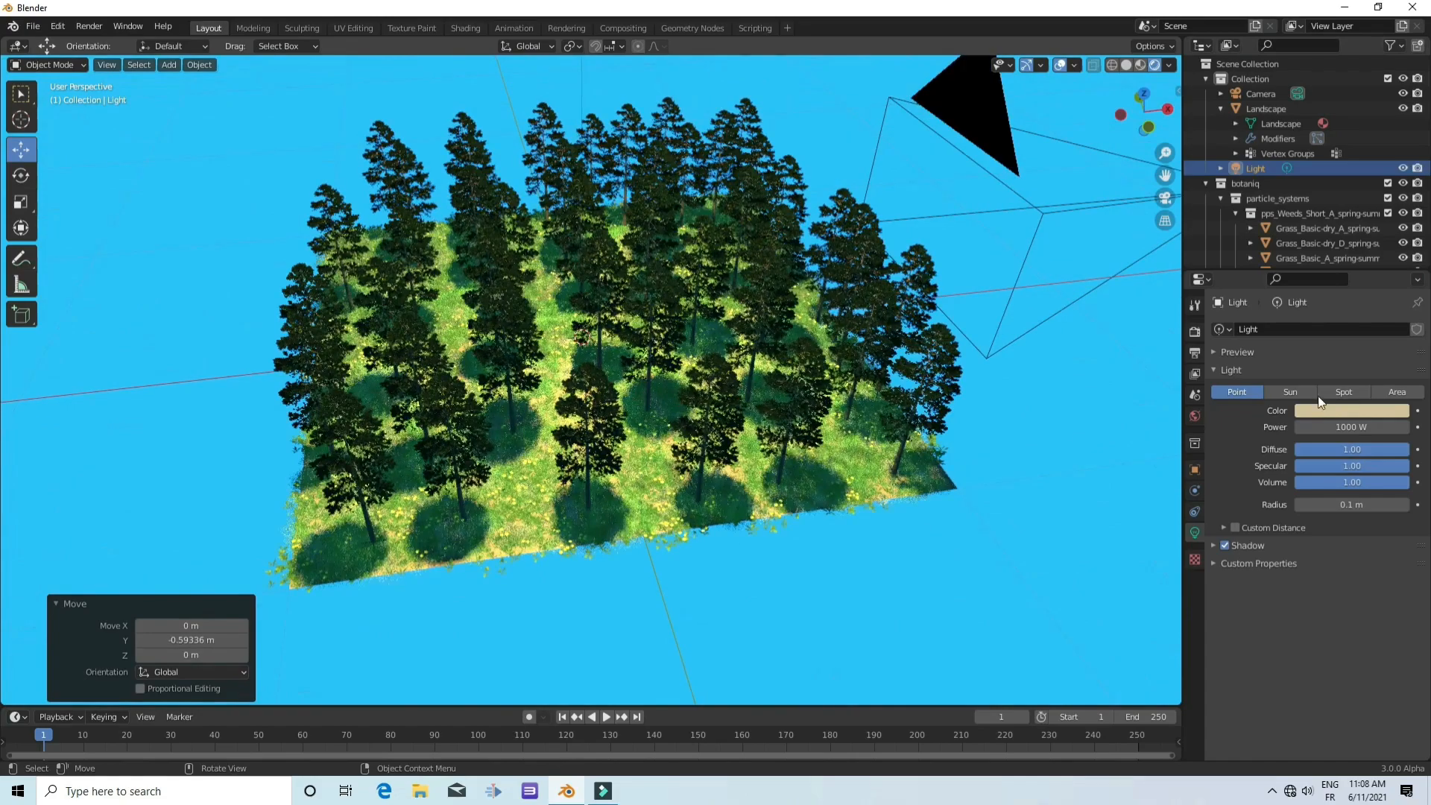
Change the light's type back to Spot
click(1343, 392)
middle_drag(969, 507, 920, 478)
scroll(920, 472, up, 8)
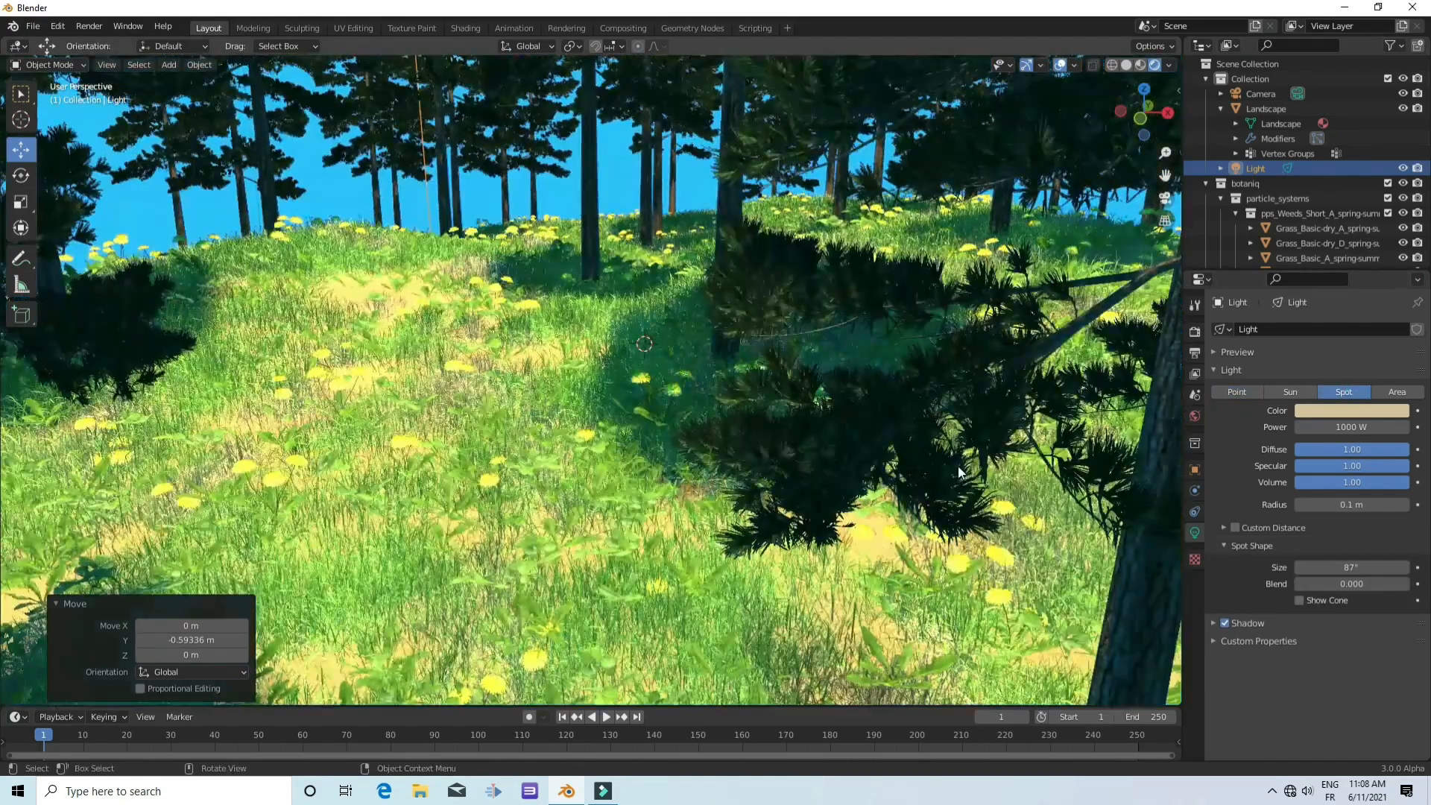
key(KP_Decimal)
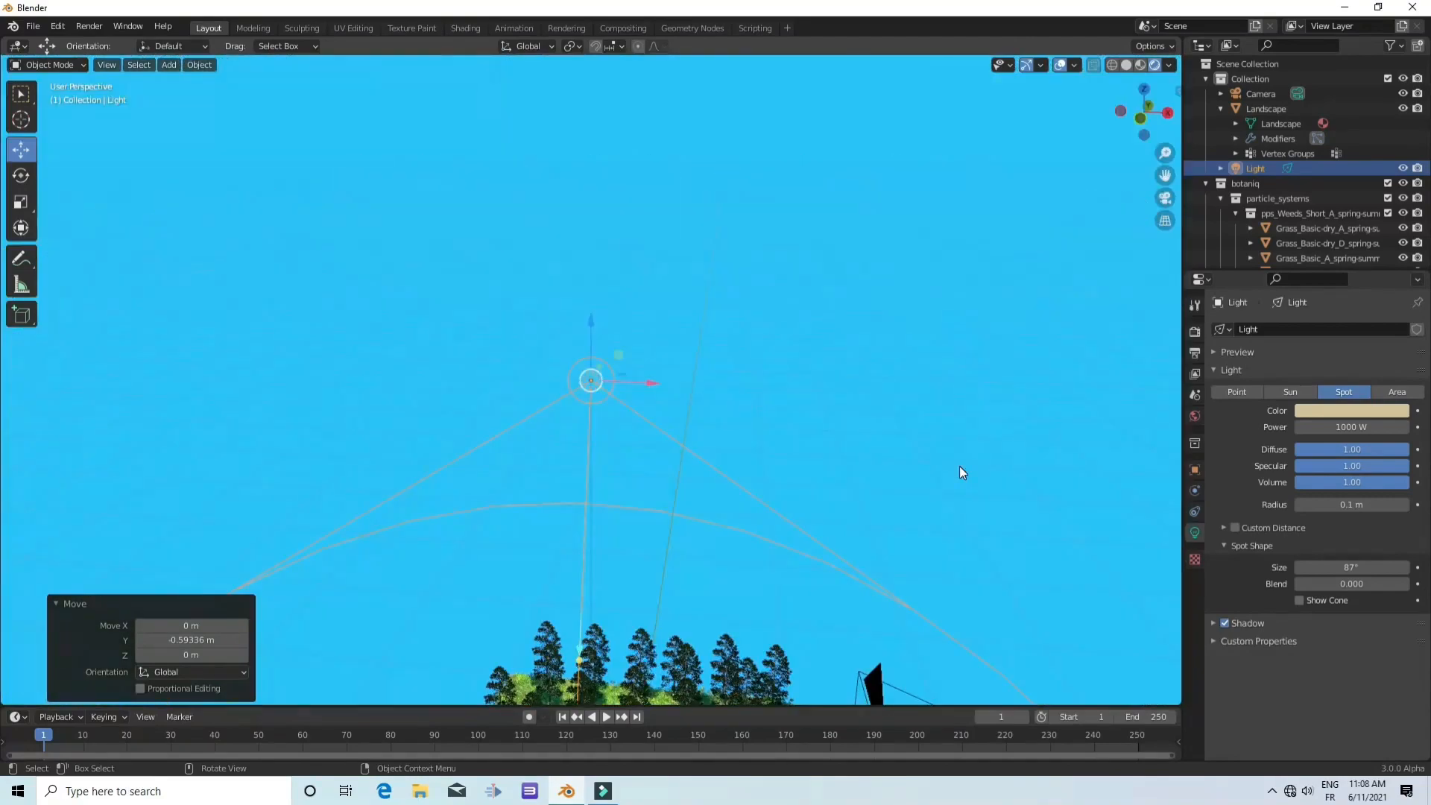
Look through the scene camera and reframe it closer and slightly higher over the wooded hill
key(KP_0)
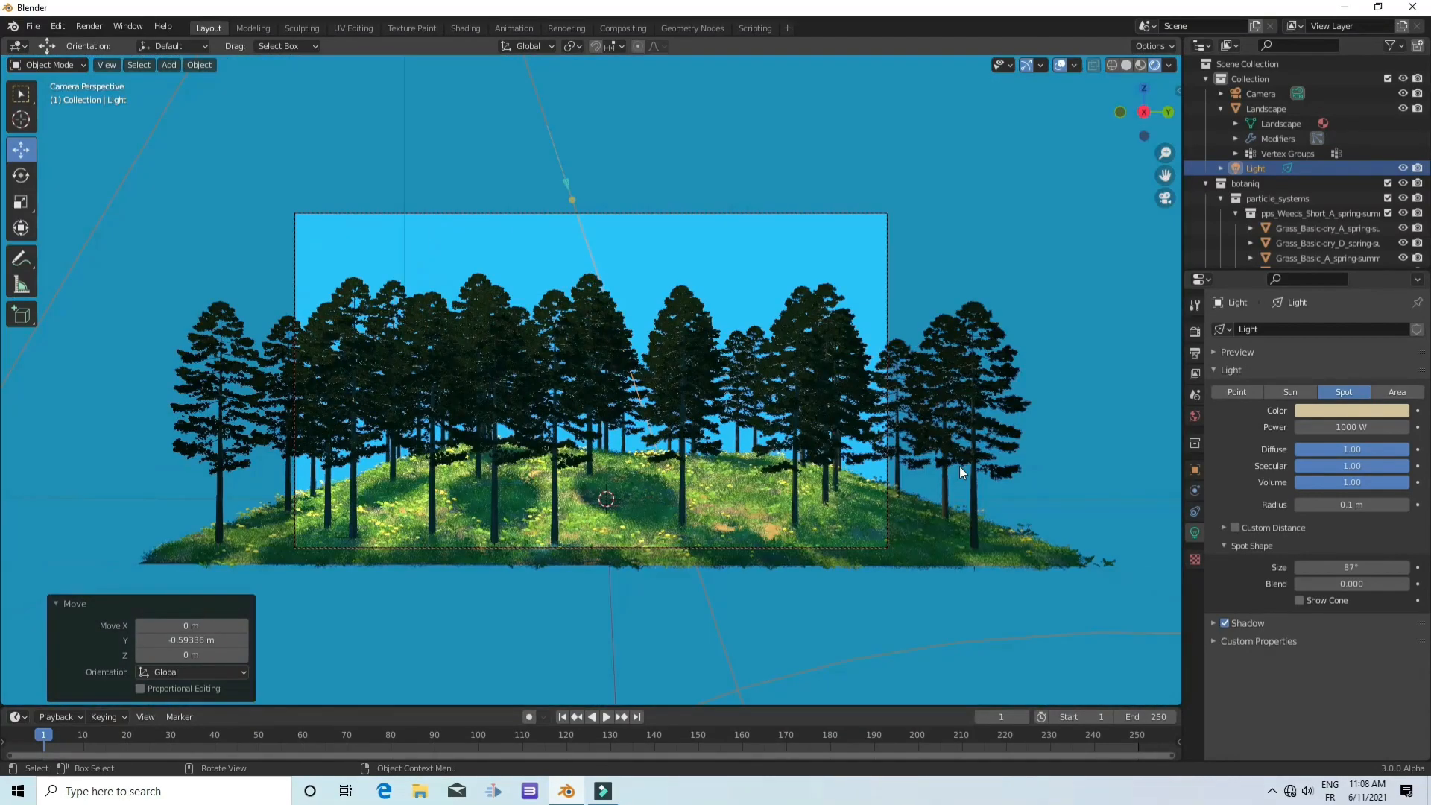
scroll(869, 562, up, 4)
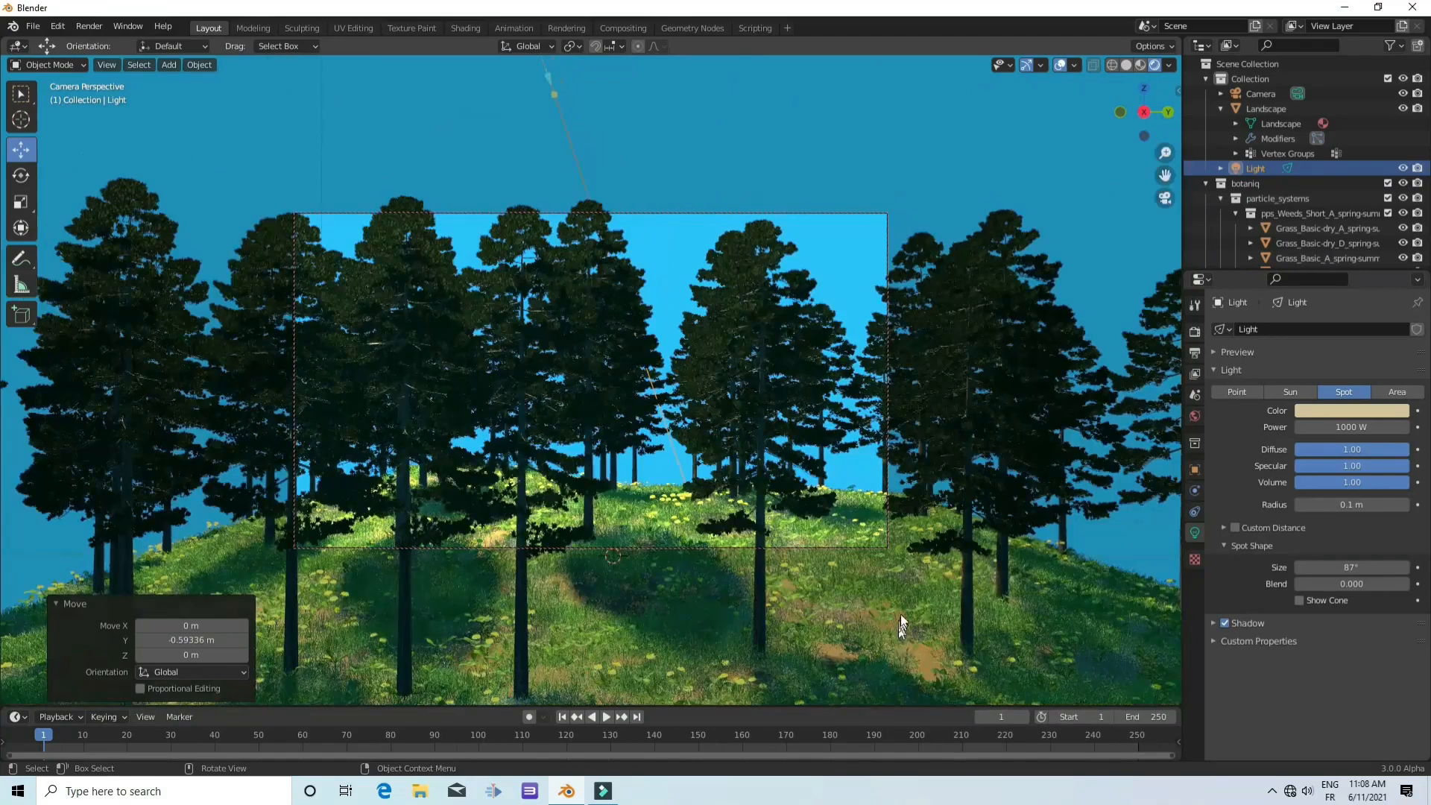
mouse_move(900, 616)
middle_down()
mouse_move(902, 643)
mouse_move(924, 621)
mouse_move(915, 578)
mouse_move(936, 619)
mouse_move(915, 634)
mouse_move(897, 620)
mouse_move(855, 629)
mouse_move(896, 600)
middle_up()
scroll(916, 579, up, 5)
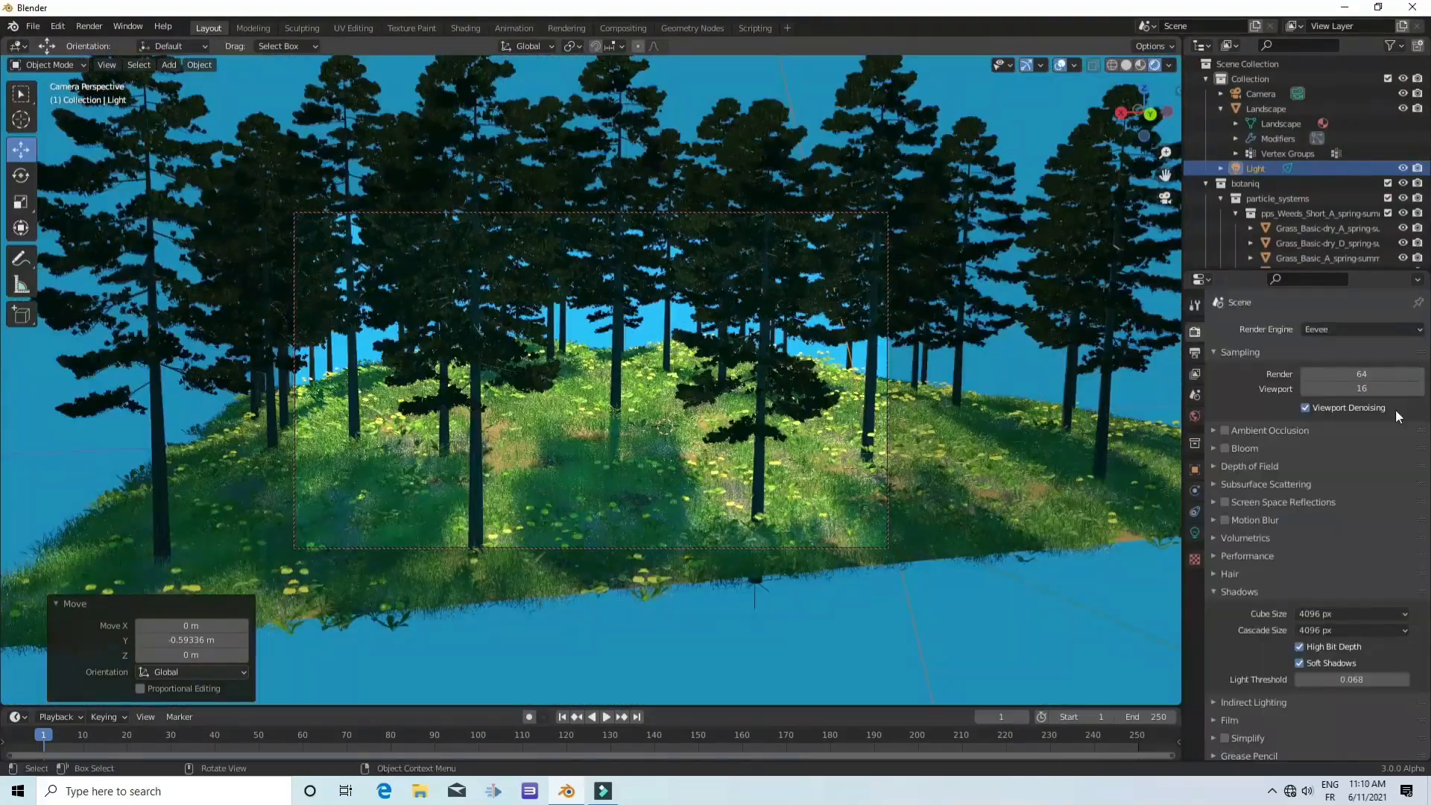
Set the world background strength to 0.500 and brighten its blue color to a value of 0.787
click(1195, 416)
click(1385, 427)
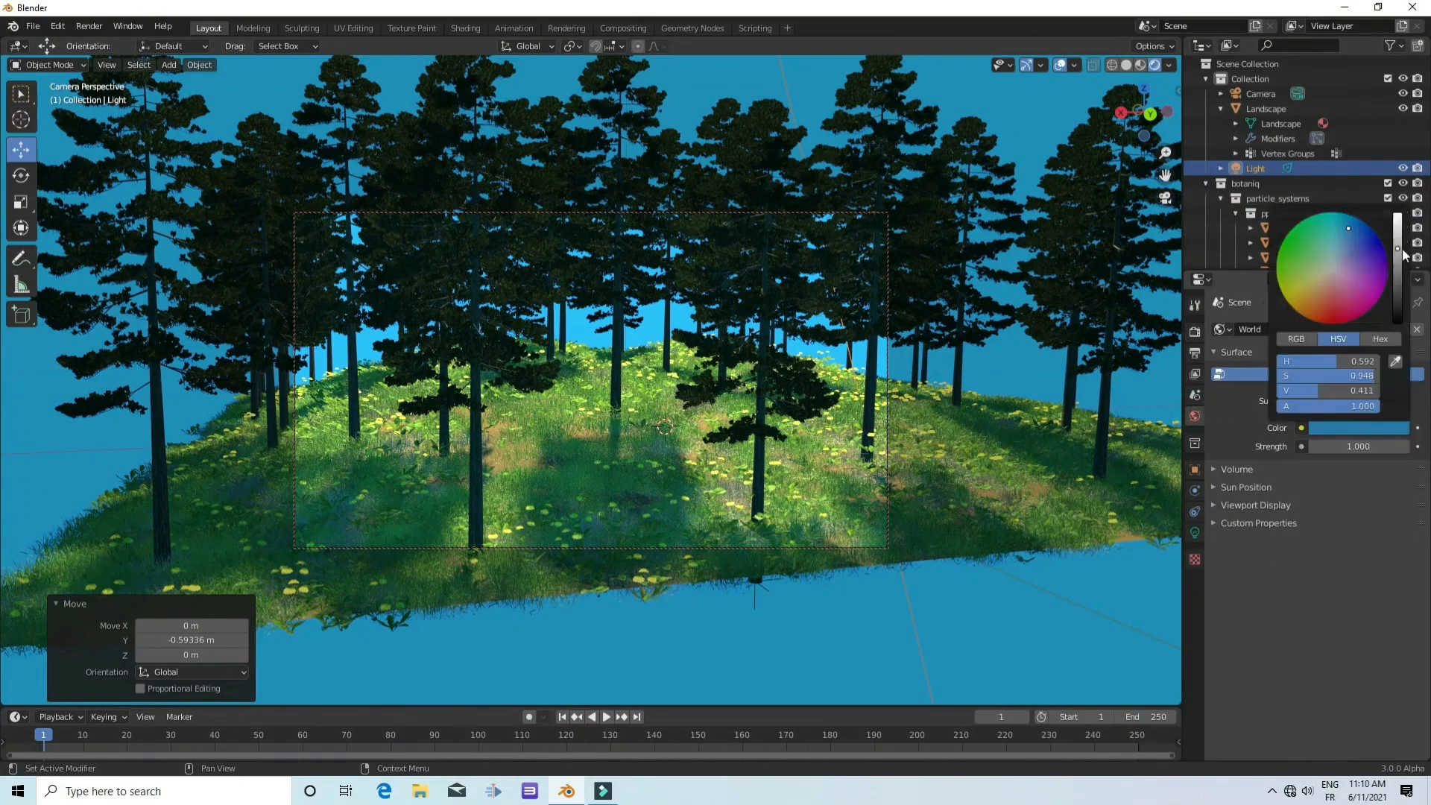
mouse_move(1398, 249)
mouse_down()
mouse_move(1398, 225)
mouse_move(1398, 238)
mouse_up()
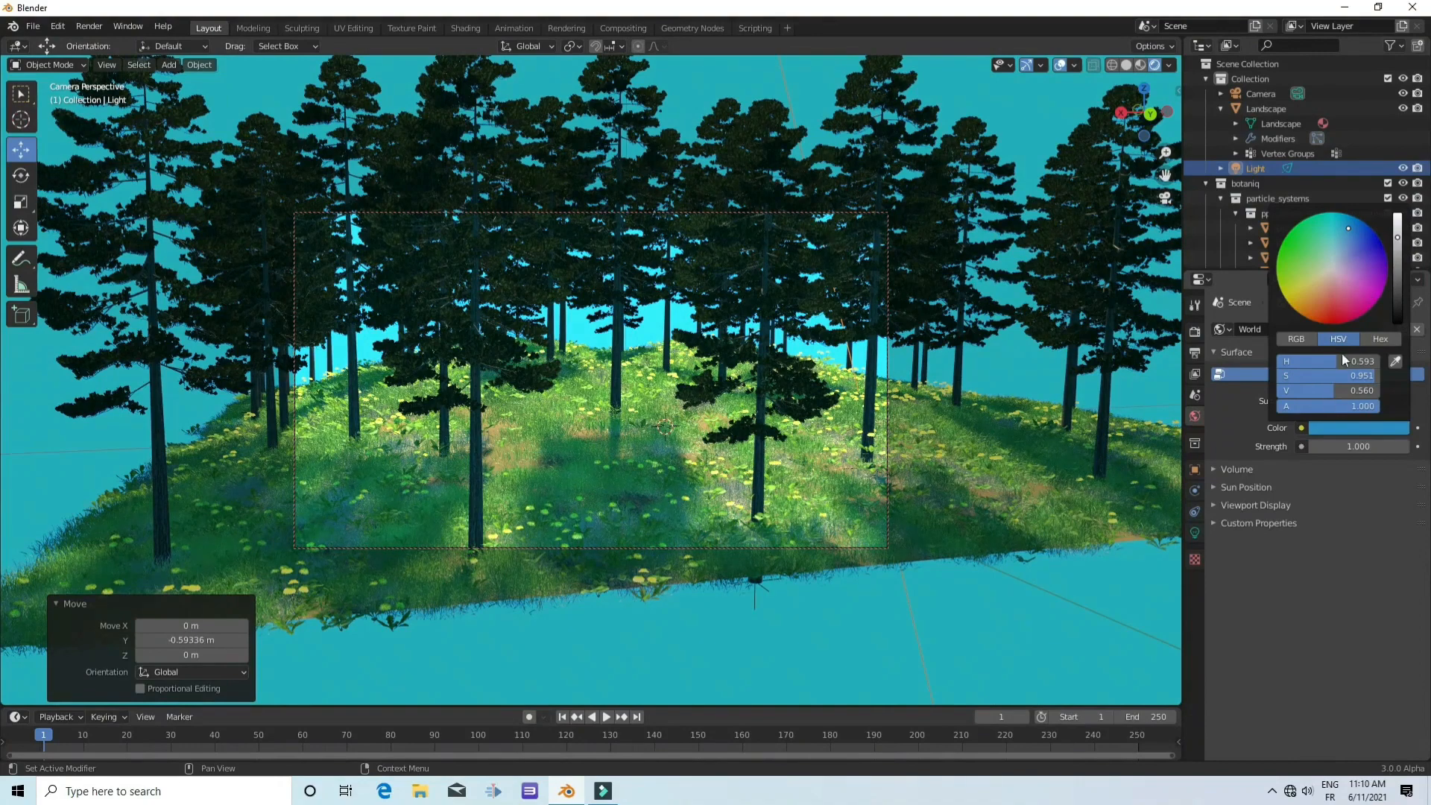
click(1335, 446)
drag(1335, 445, 1334, 446)
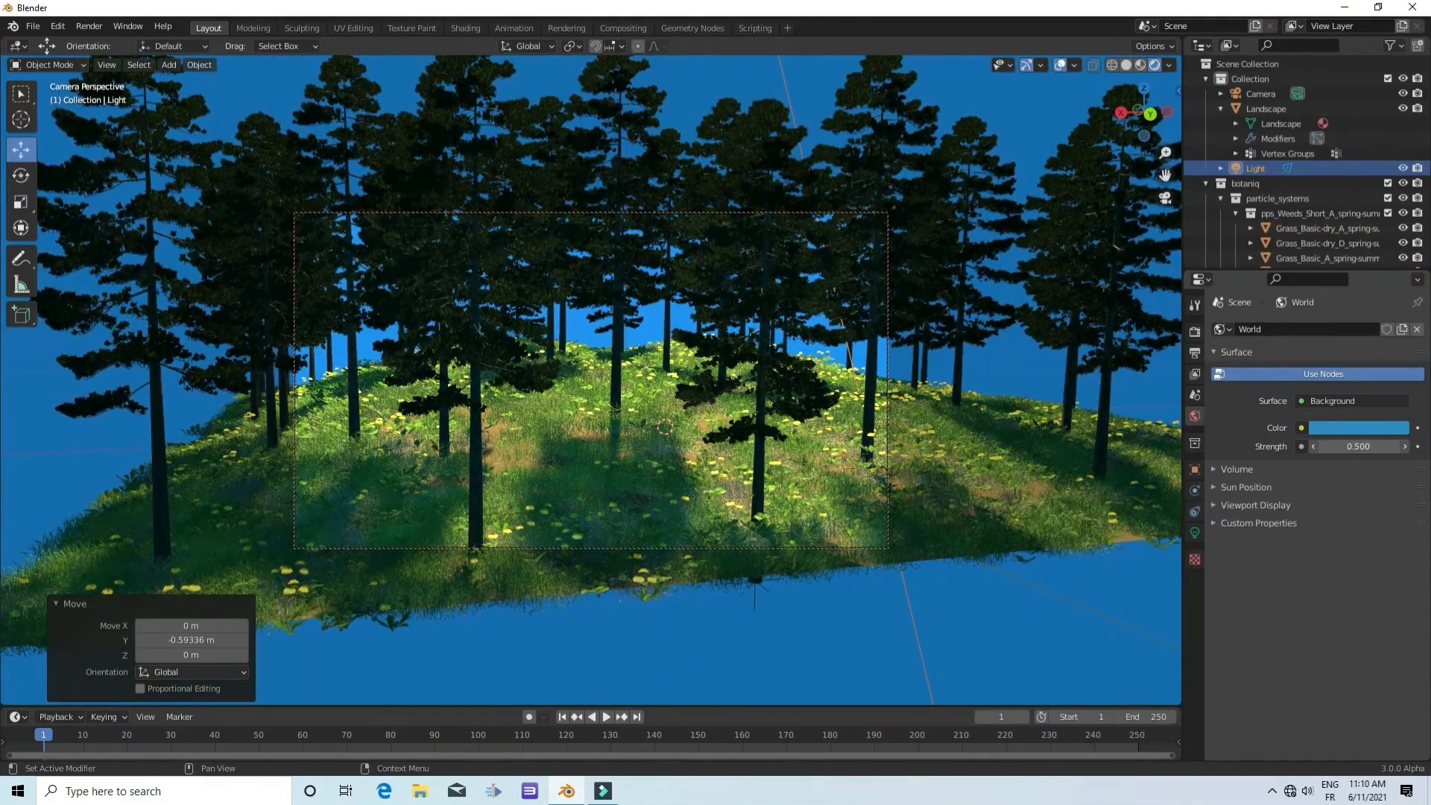
click(1364, 429)
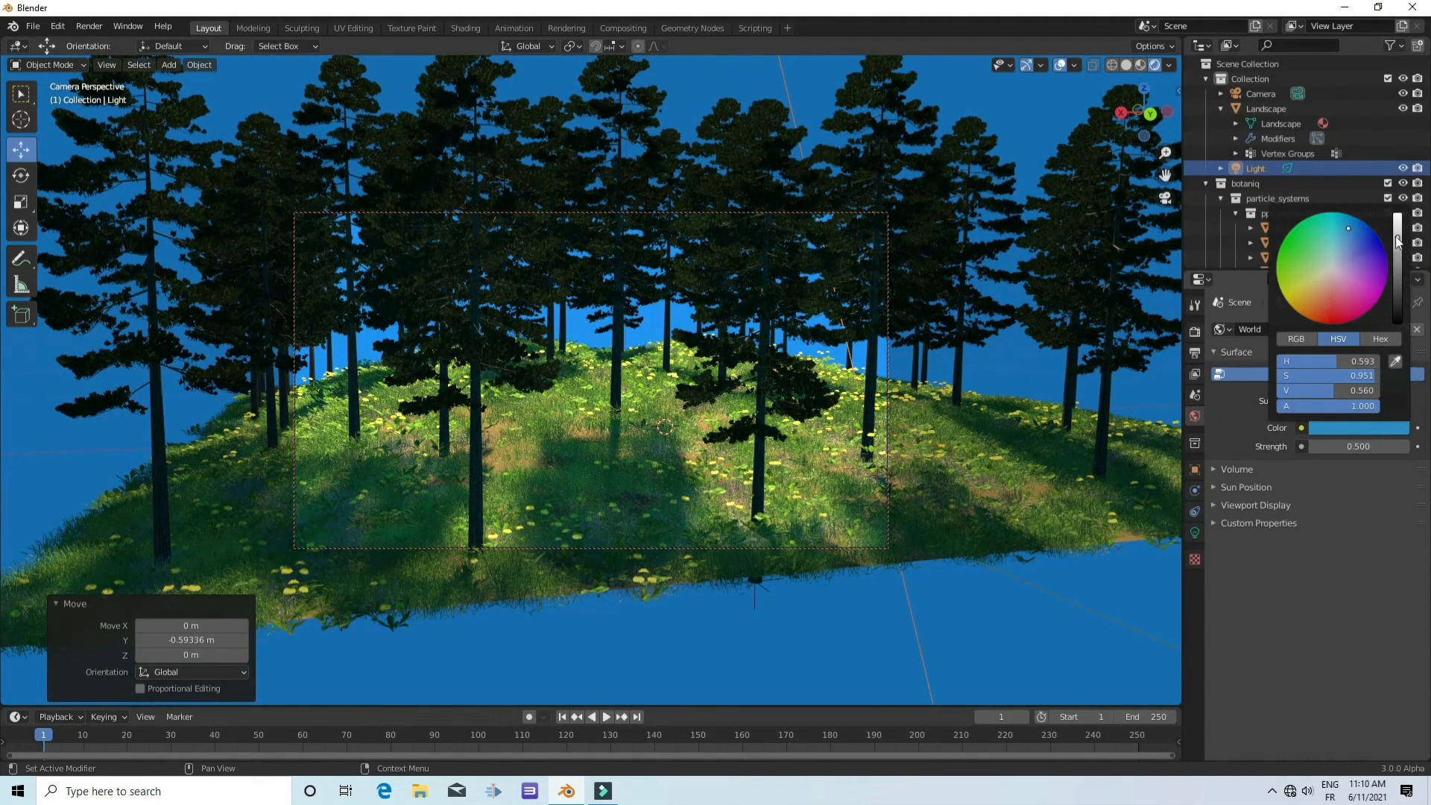
drag(1398, 242, 1397, 222)
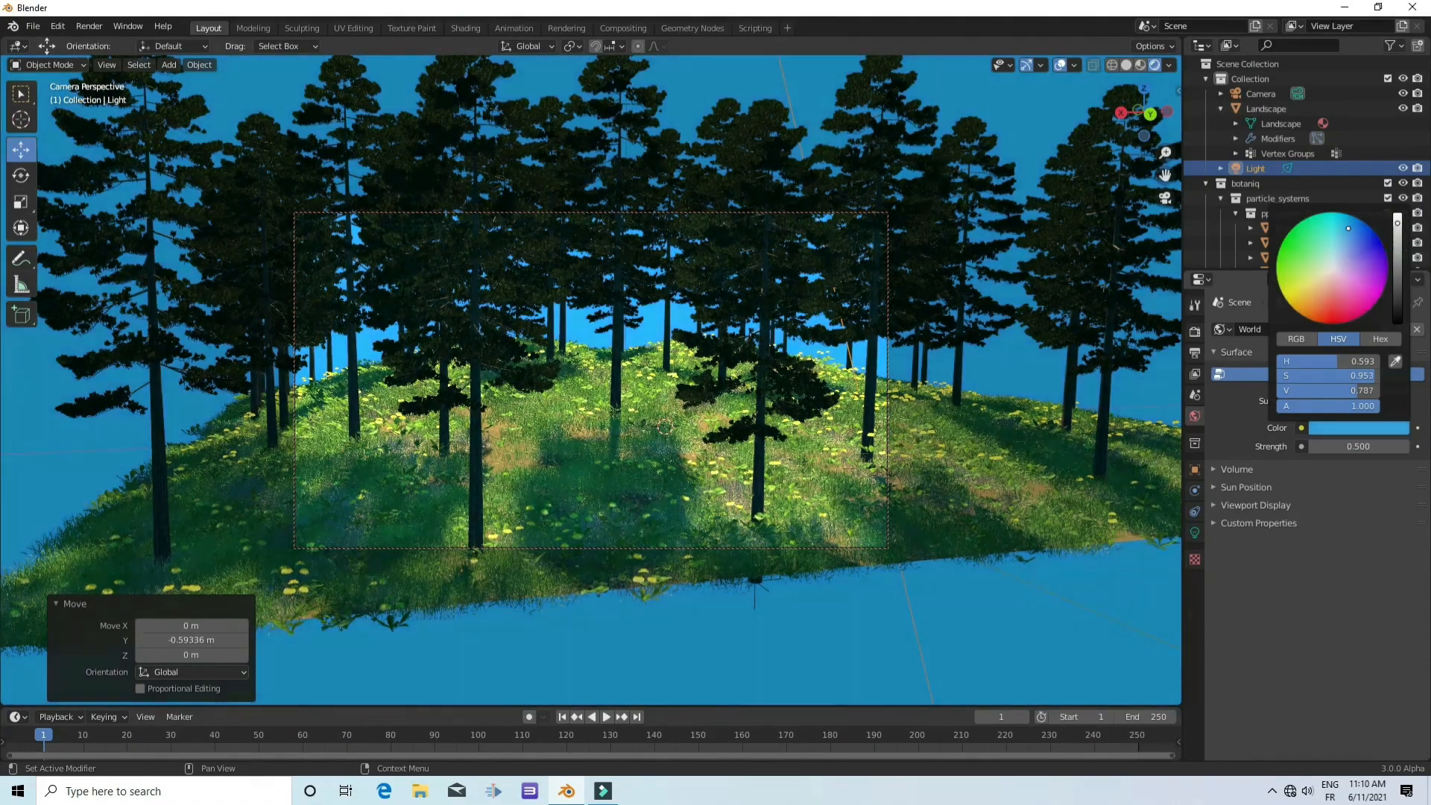
Orbit the camera around the hill and bring it low and close to the grass and yellow flowers at the landscape's edge
middle_drag(920, 415, 811, 406)
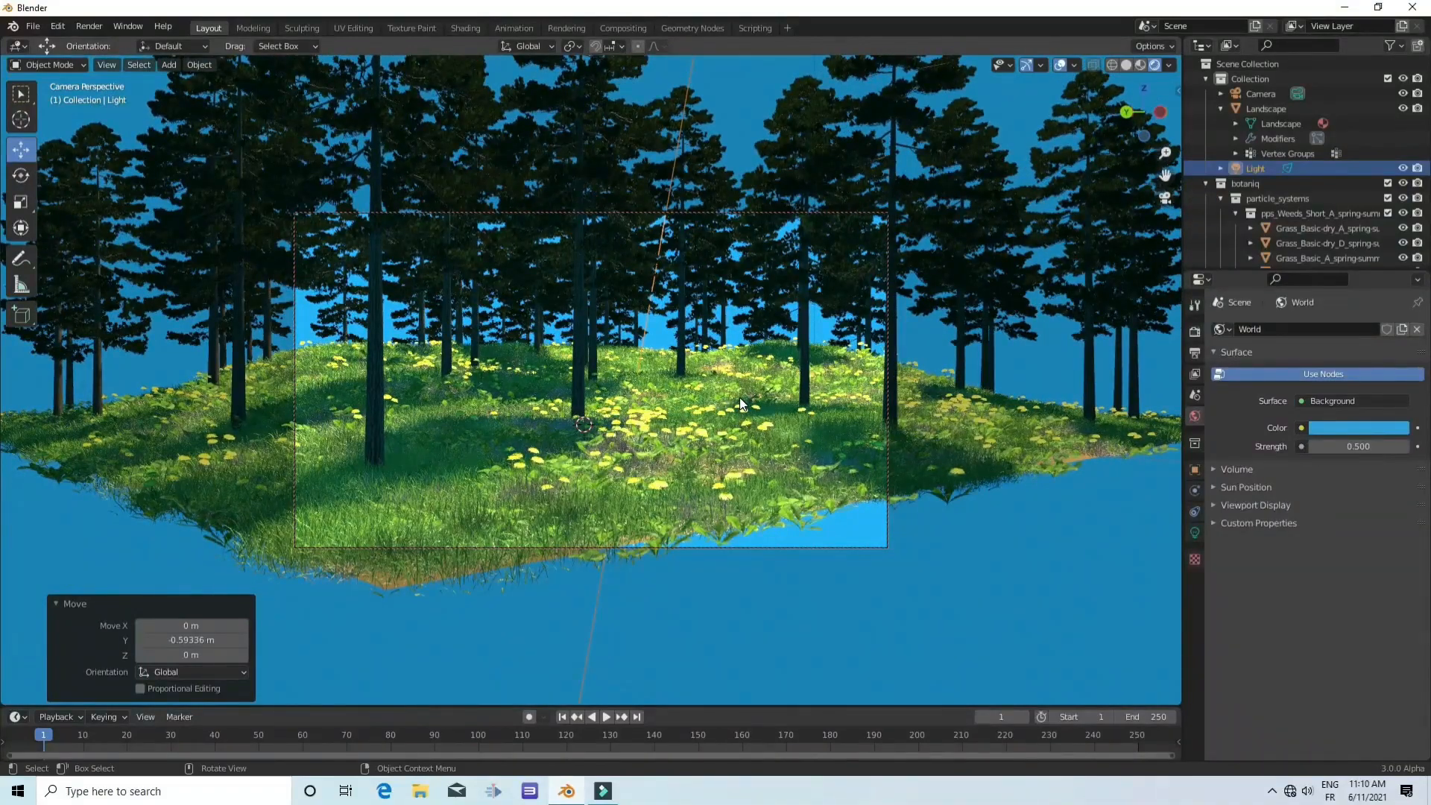
scroll(741, 404, up, 2)
middle_drag(811, 404, 814, 378)
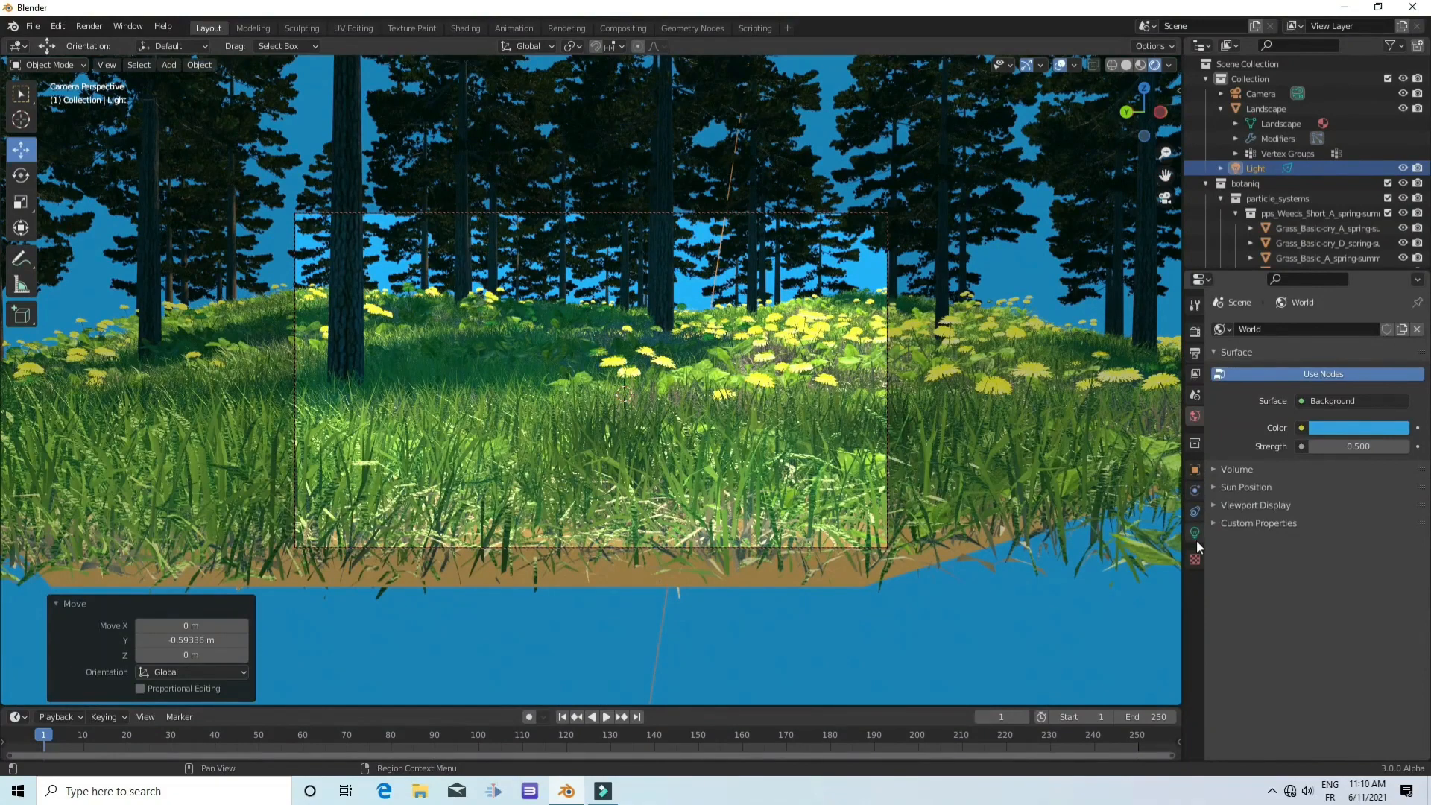
Disable High Bit Depth for the shadows and set the Light Threshold to 0.000
click(1195, 330)
scroll(1256, 567, down, 5)
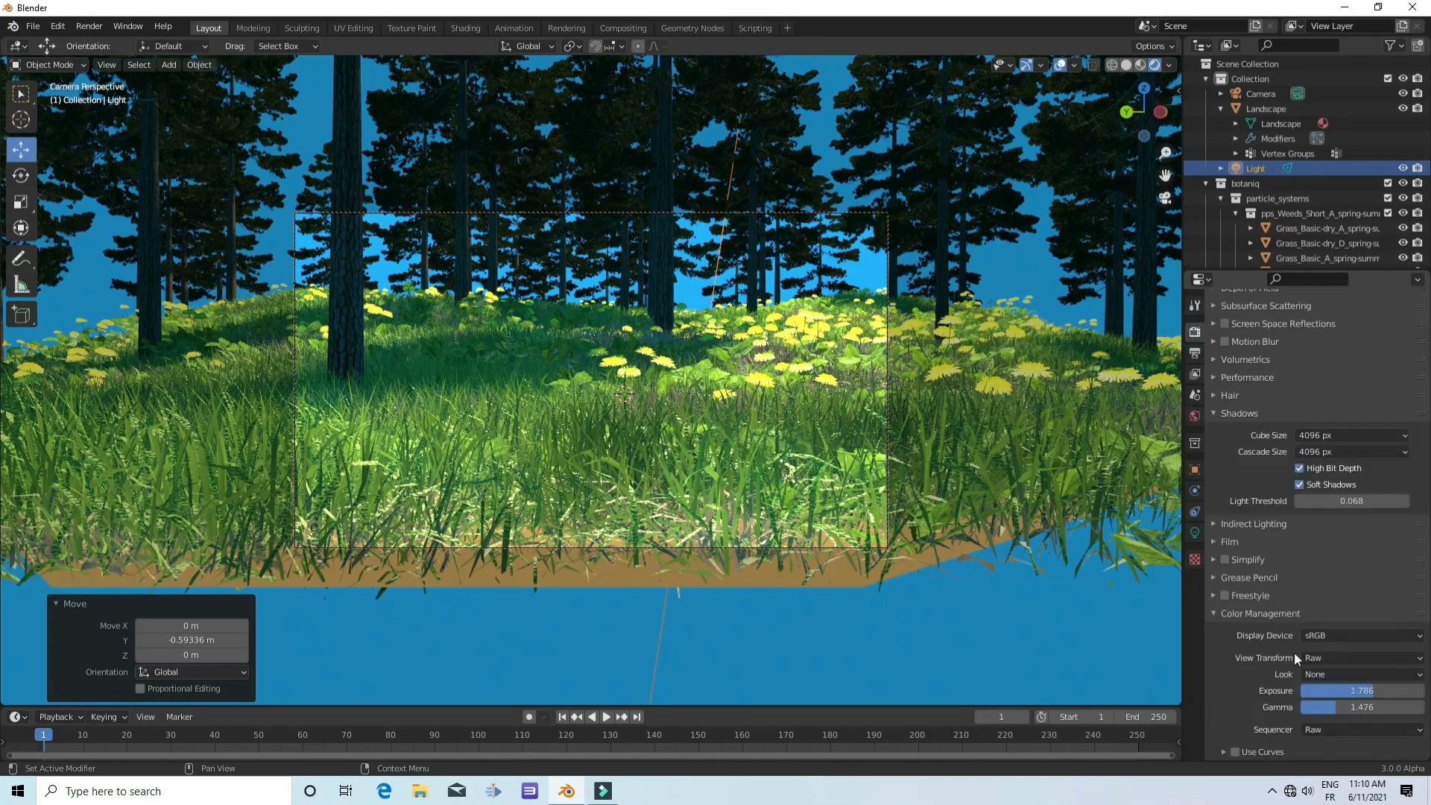
click(1299, 468)
Raise the camera and pull it back to frame the tree trunks and flowered ground from above
mouse_move(845, 432)
middle_down()
mouse_move(835, 472)
mouse_move(851, 427)
mouse_move(871, 447)
mouse_move(858, 437)
middle_up()
scroll(843, 435, down, 7)
Set the Eevee render samples to 512 and render the still image
scroll(834, 474, up, 6)
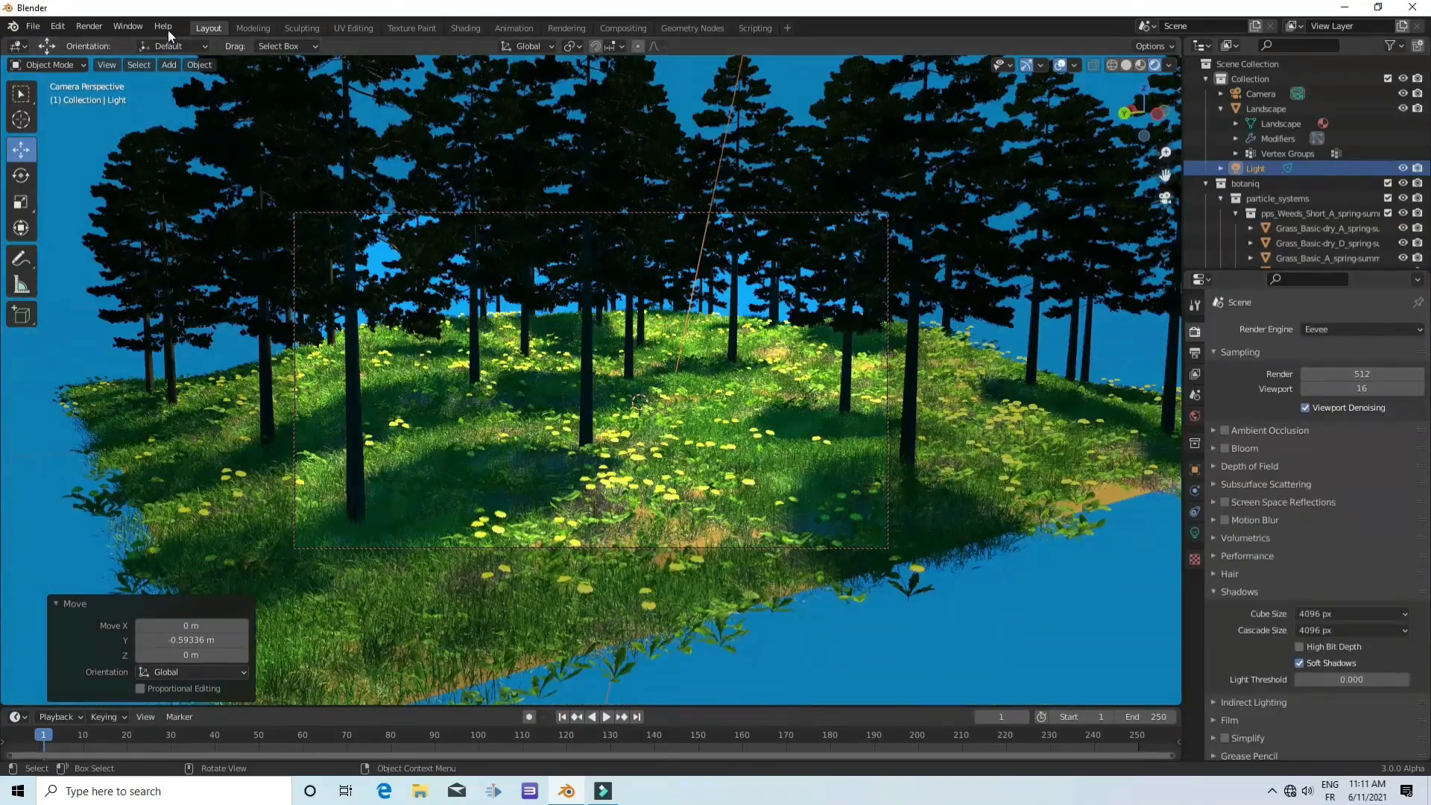
click(100, 29)
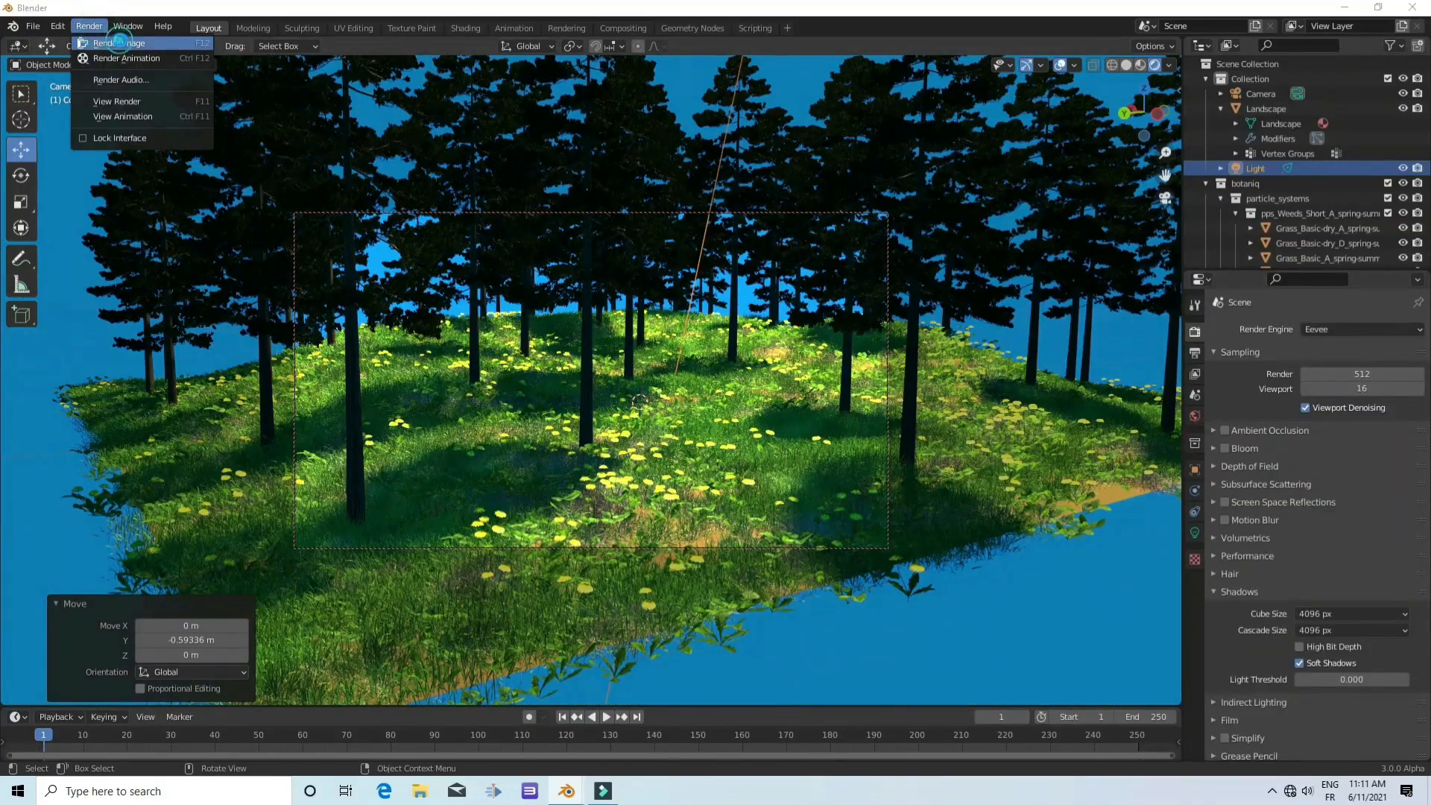
click(104, 42)
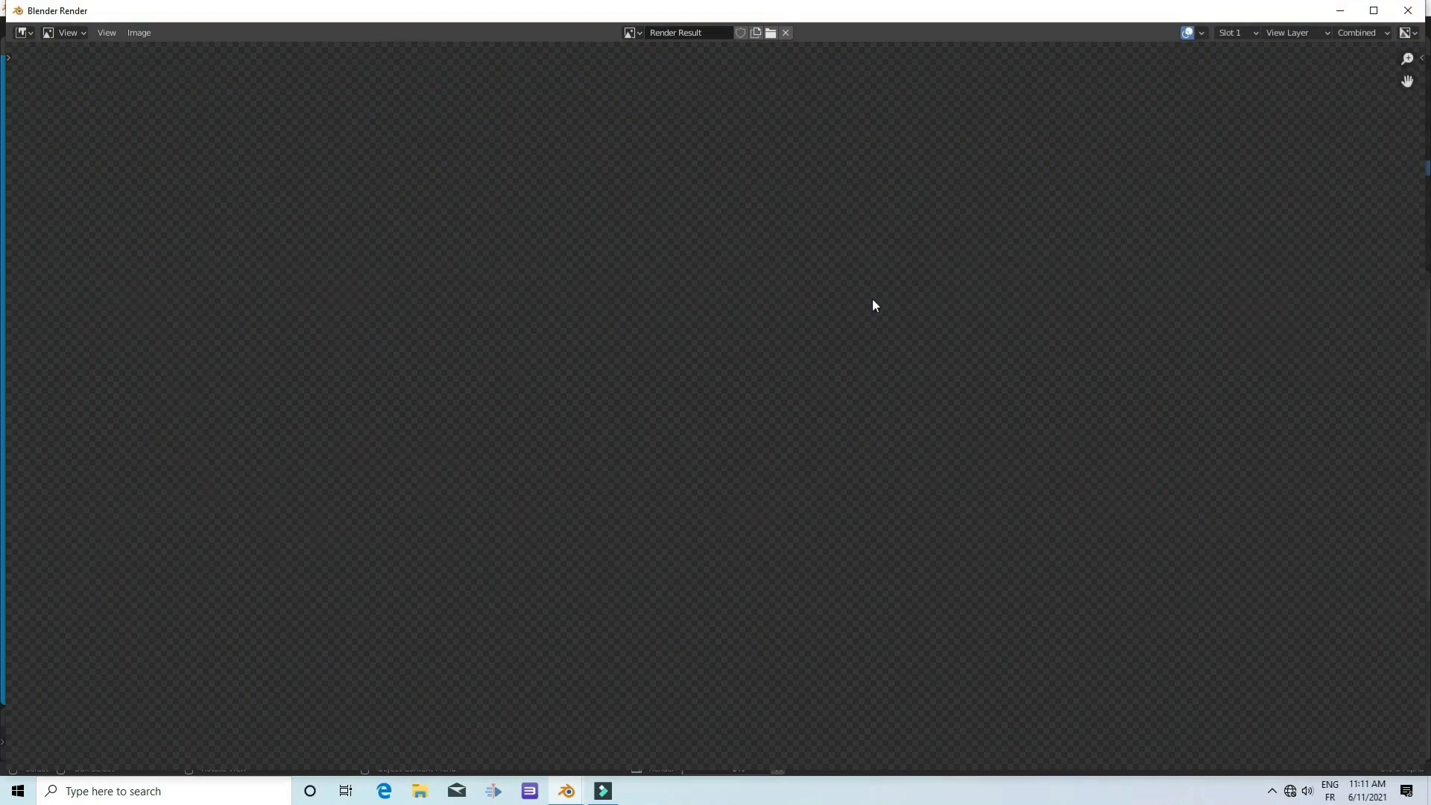